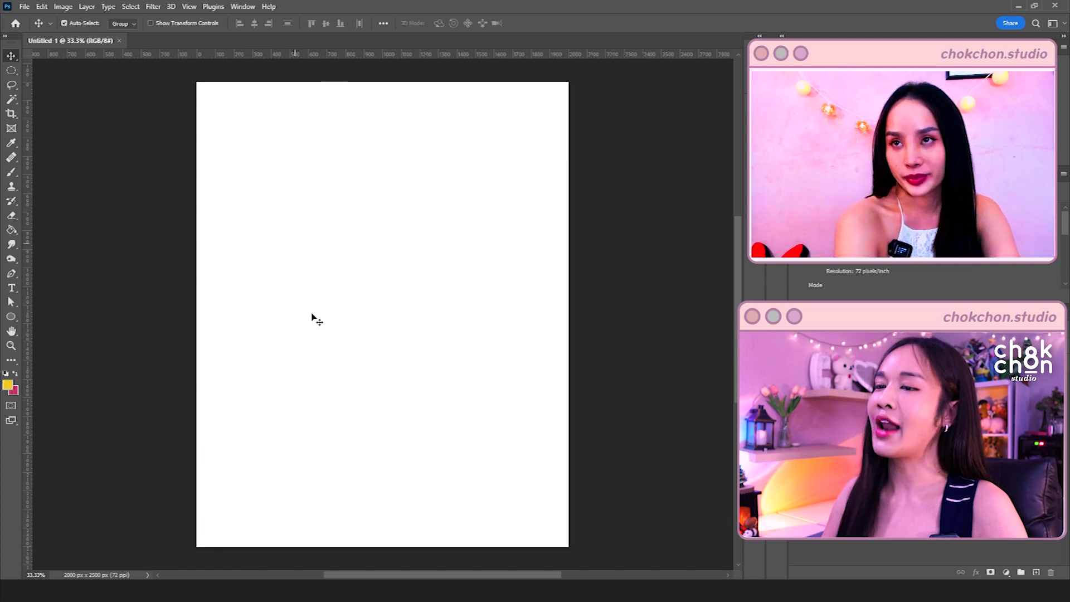
# Switch to the browser and look through the model photos in the shared Google Drive folder
pyautogui.hotkey('alt', 'Tab')
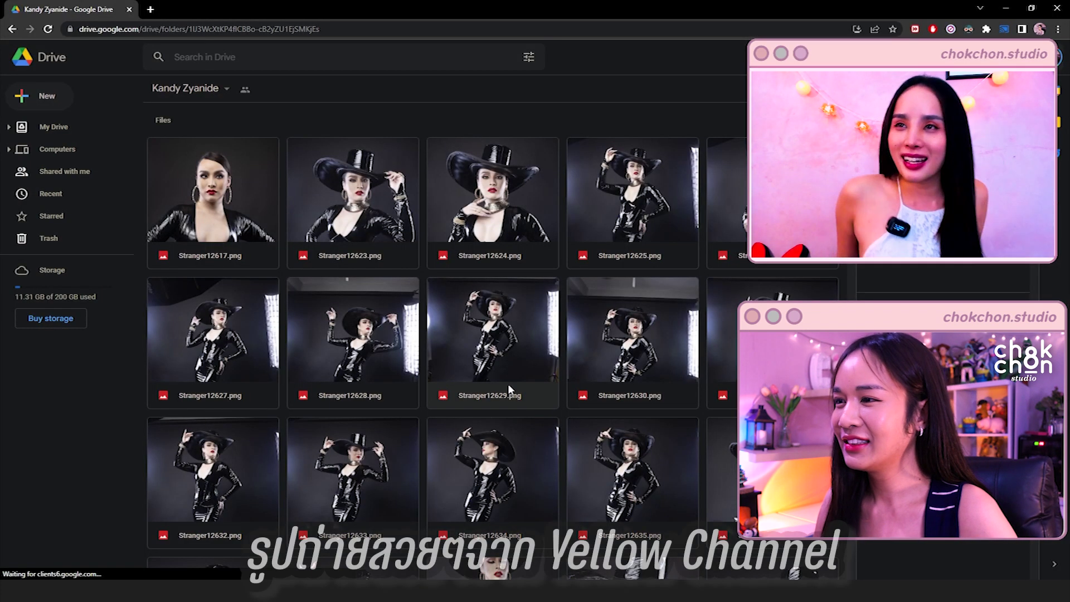
pyautogui.scroll(-1, 507, 383)
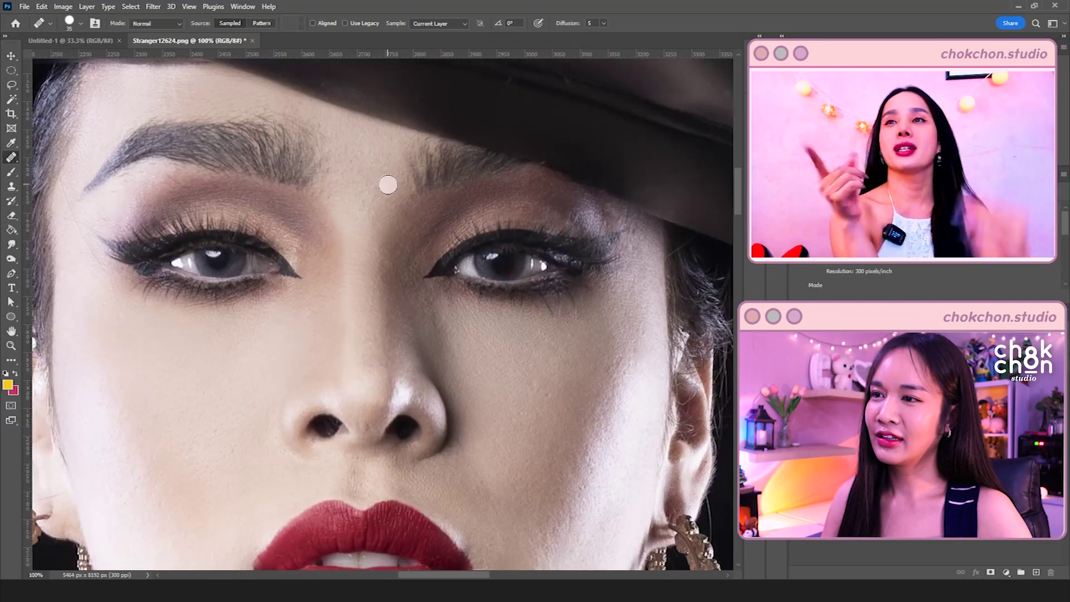
# Retouch the face in Stranger12624.png with the Healing Brush, using a 13 px brush to clean up the left nostril
pyautogui.keyDown('alt'); pyautogui.click(379, 161); pyautogui.keyUp('alt')
pyautogui.moveTo(425, 343)
pyautogui.mouseDown()
pyautogui.moveTo(420, 208)
pyautogui.moveTo(416, 232)
pyautogui.moveTo(409, 287)
pyautogui.moveTo(449, 350)
pyautogui.moveTo(455, 143)
pyautogui.mouseUp()
pyautogui.rightClick(394, 274)
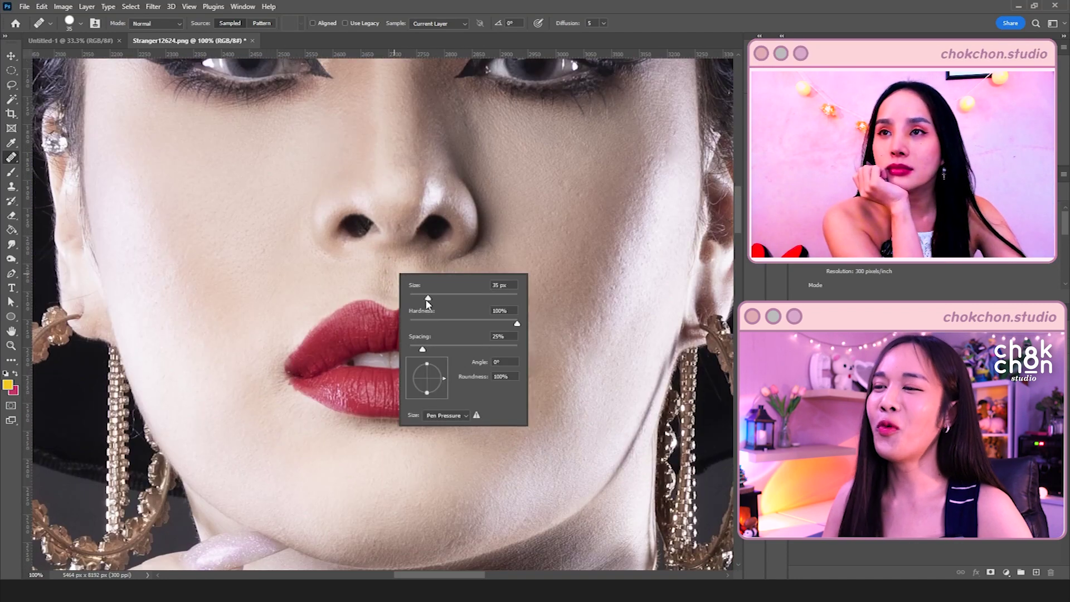
pyautogui.click(416, 295)
pyautogui.click(337, 233)
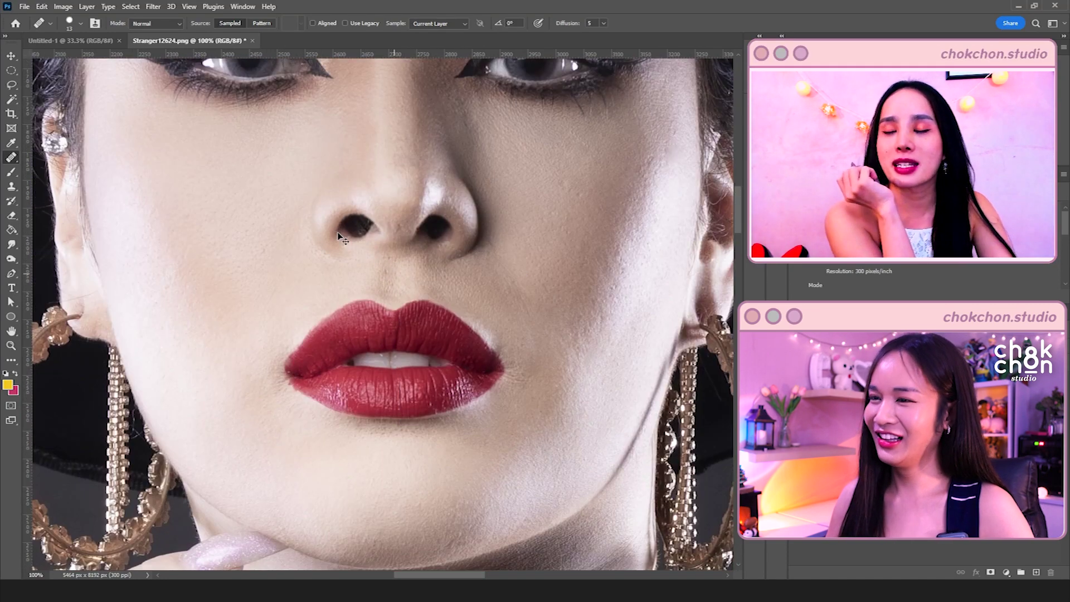
pyautogui.hotkey('ctrl', '+')
pyautogui.hotkey('ctrl', '+')
pyautogui.moveTo(339, 195)
pyautogui.mouseDown()
pyautogui.moveTo(360, 316)
pyautogui.moveTo(354, 329)
pyautogui.mouseUp()
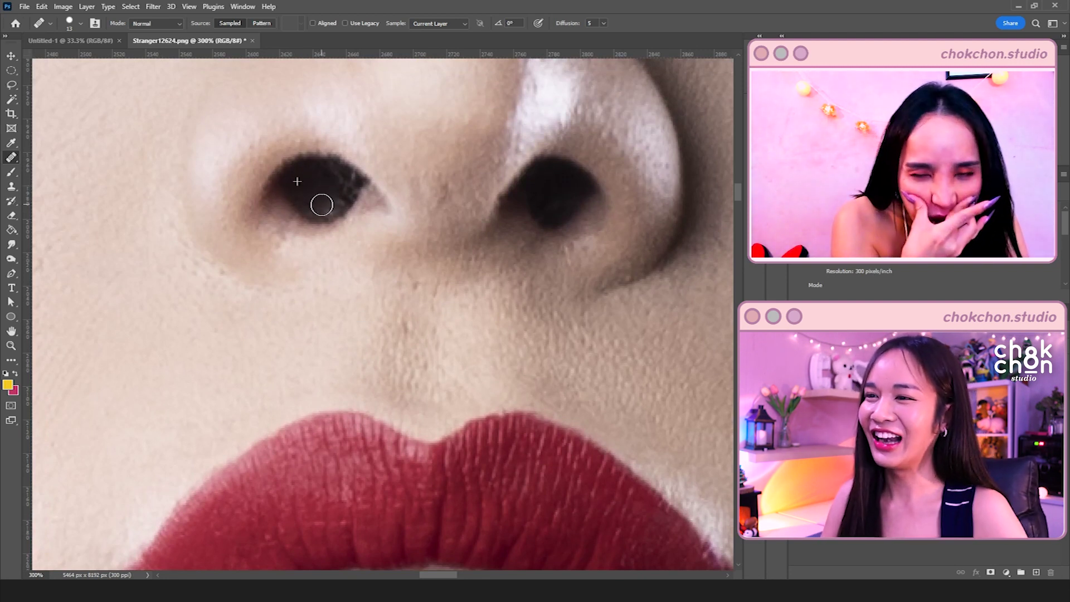
pyautogui.click(379, 178)
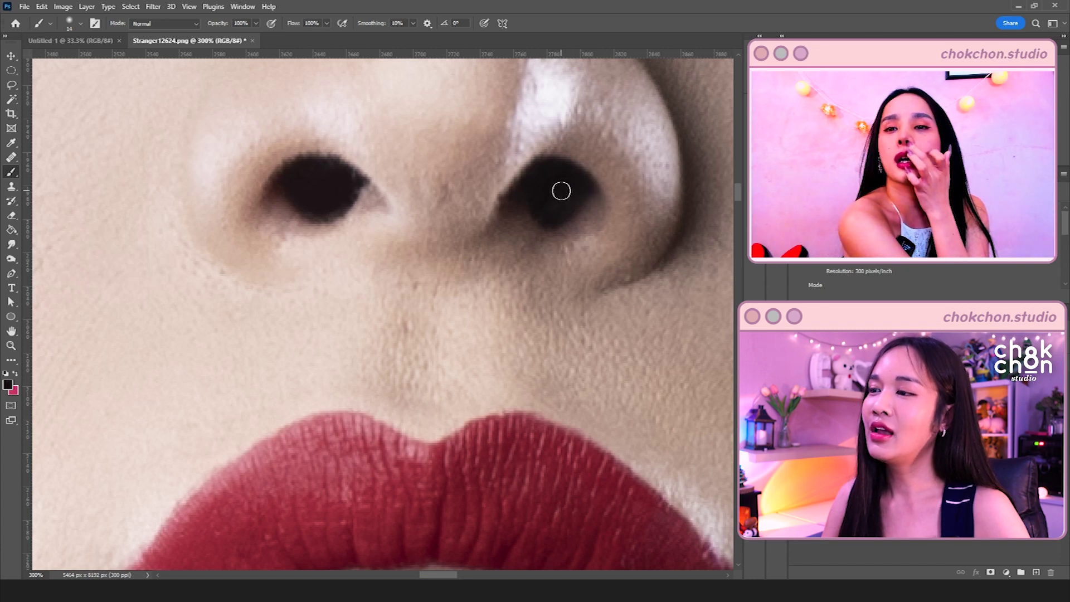
# Paint over the inside of the right nostril with the Brush tool in near-black
pyautogui.moveTo(520, 180); pyautogui.dragTo(388, 235)
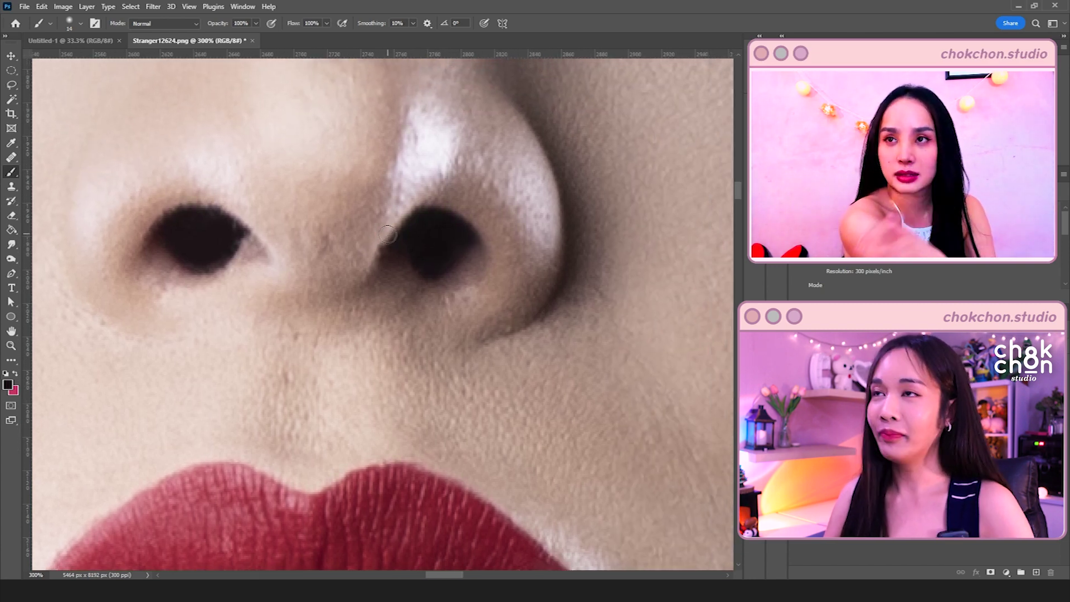
pyautogui.moveTo(495, 227)
pyautogui.mouseDown()
pyautogui.moveTo(487, 249)
pyautogui.moveTo(462, 260)
pyautogui.mouseUp()
pyautogui.moveTo(481, 224); pyautogui.dragTo(454, 215)
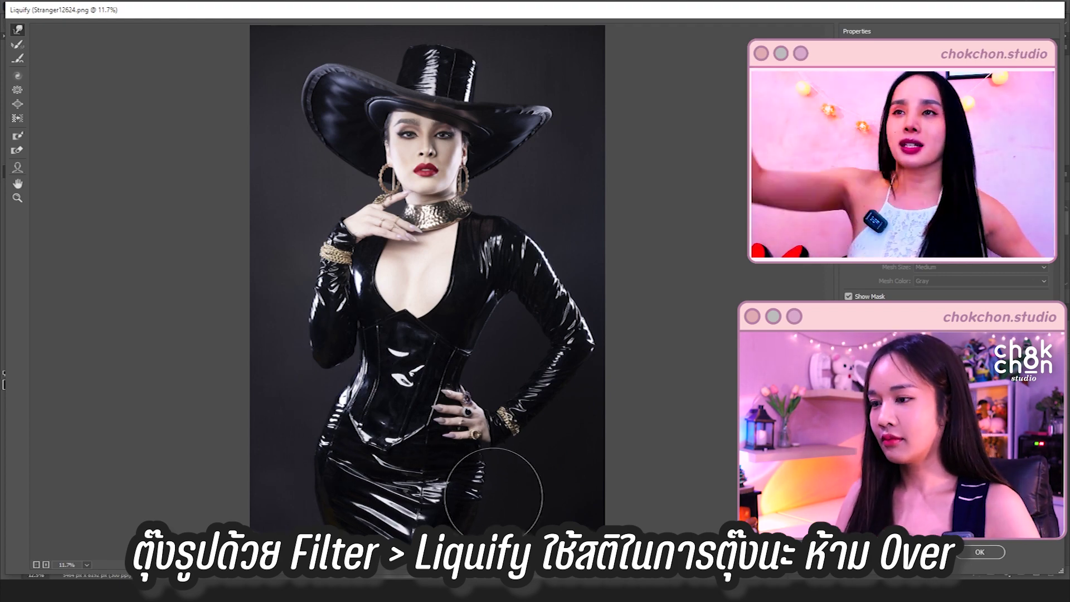
# Make the lips slightly fuller with the Bloat tool in the Liquify filter and apply the filter
pyautogui.keyDown('ctrl'); pyautogui.click(427, 164); pyautogui.keyUp('ctrl')
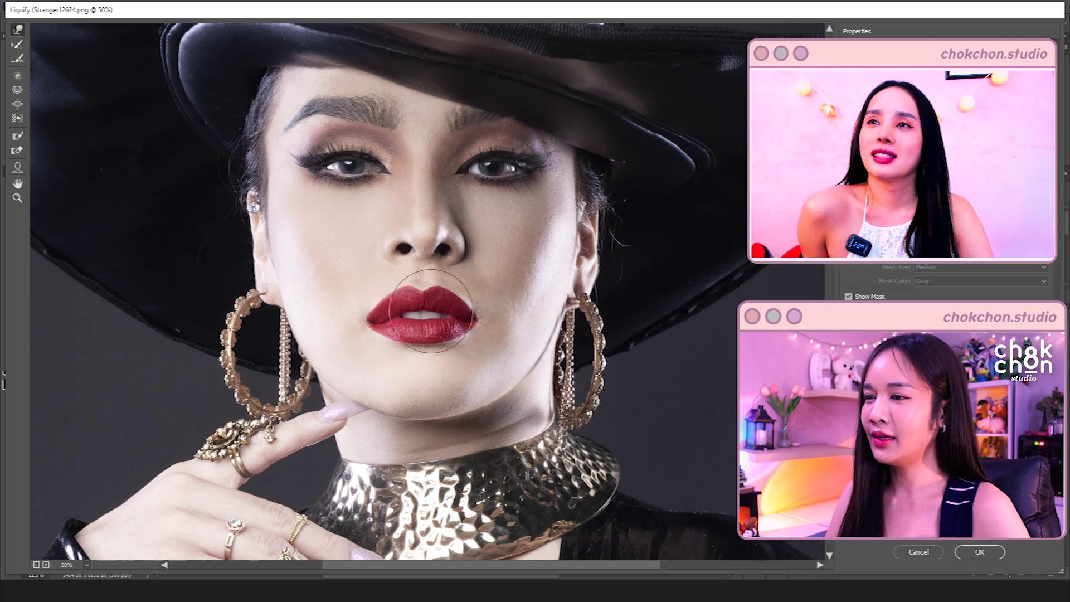
pyautogui.hotkey('ctrl', 'space')
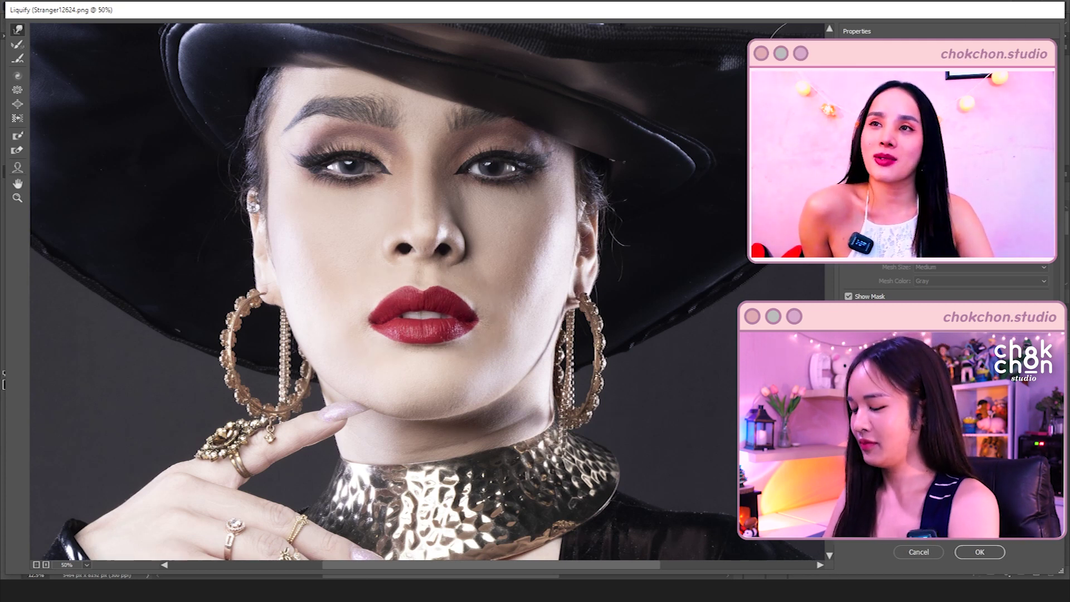
pyautogui.press('b')
pyautogui.moveTo(418, 313); pyautogui.dragTo(456, 318)
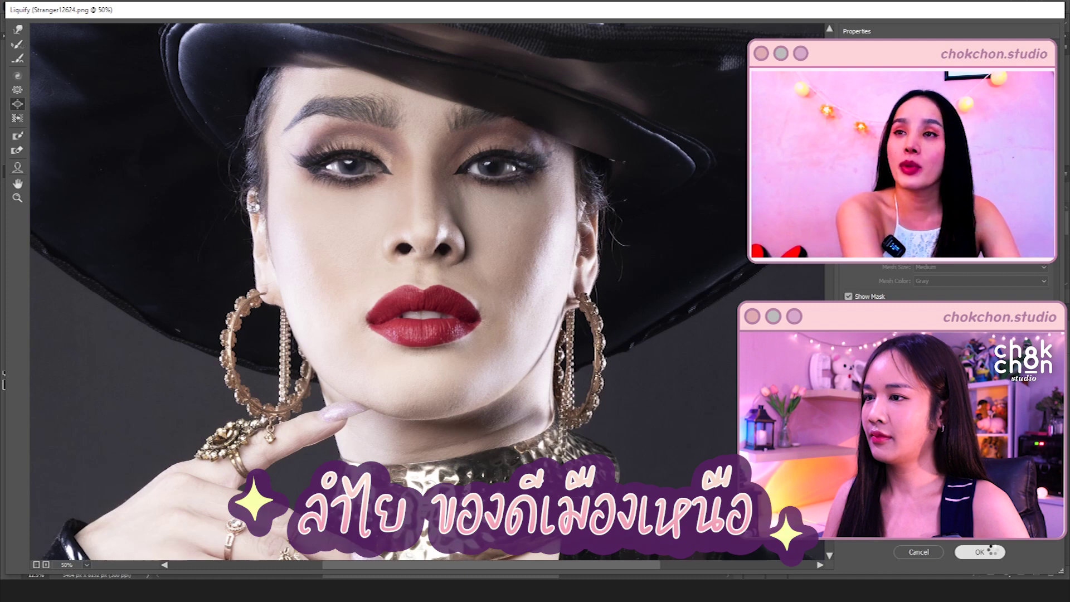
pyautogui.click(987, 552)
pyautogui.press('Return')
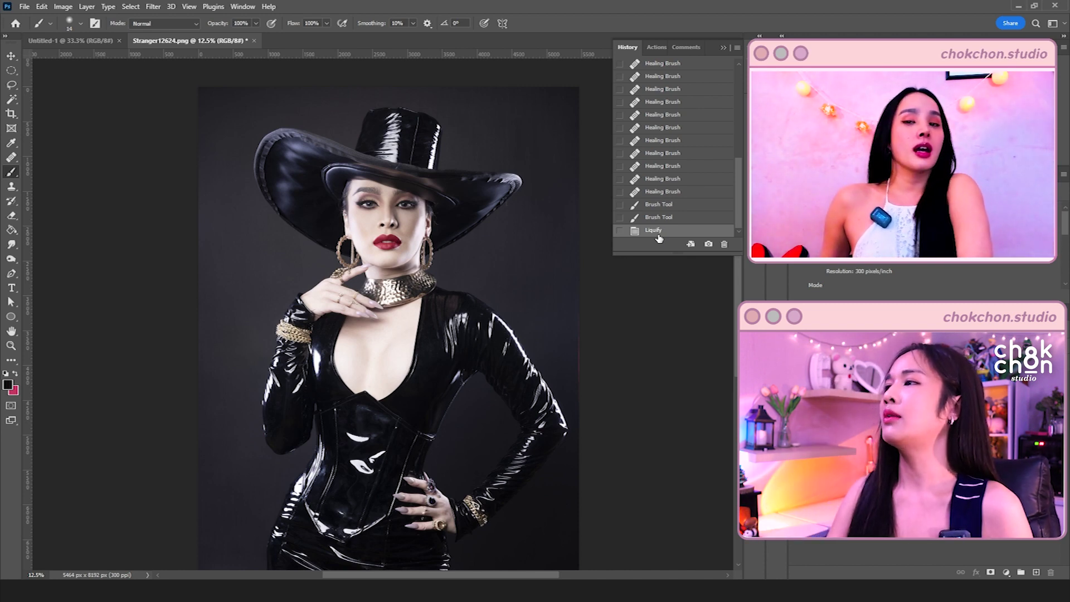
# Resize the photo to 3000 px wide at a resolution of 72 ppi
pyautogui.click(63, 7)
pyautogui.click(75, 90)
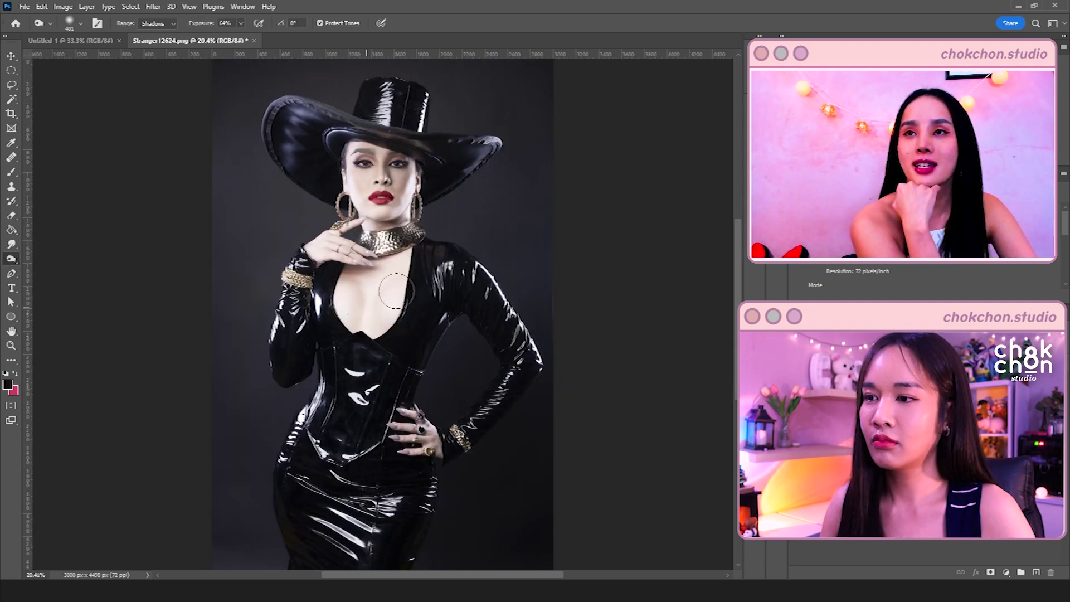
# Deepen the shading of the cleavage with the Burn tool, using the Midtones range at 64% exposure
pyautogui.hotkey('ctrl', '+')
pyautogui.hotkey('ctrl', '+')
pyautogui.hotkey('ctrl', '+')
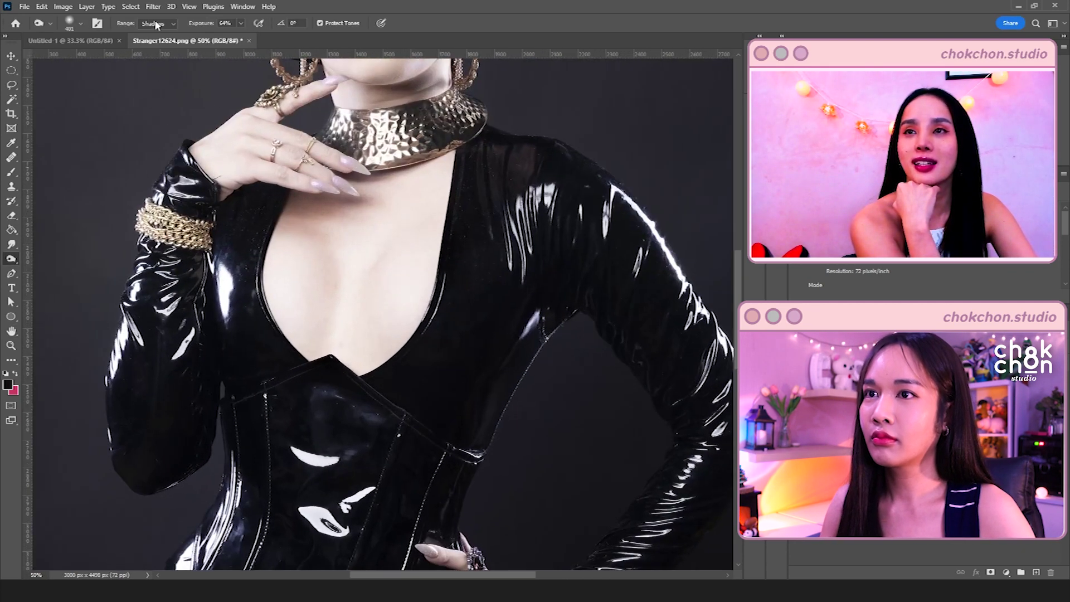
pyautogui.click(162, 42)
pyautogui.moveTo(315, 220); pyautogui.dragTo(330, 332)
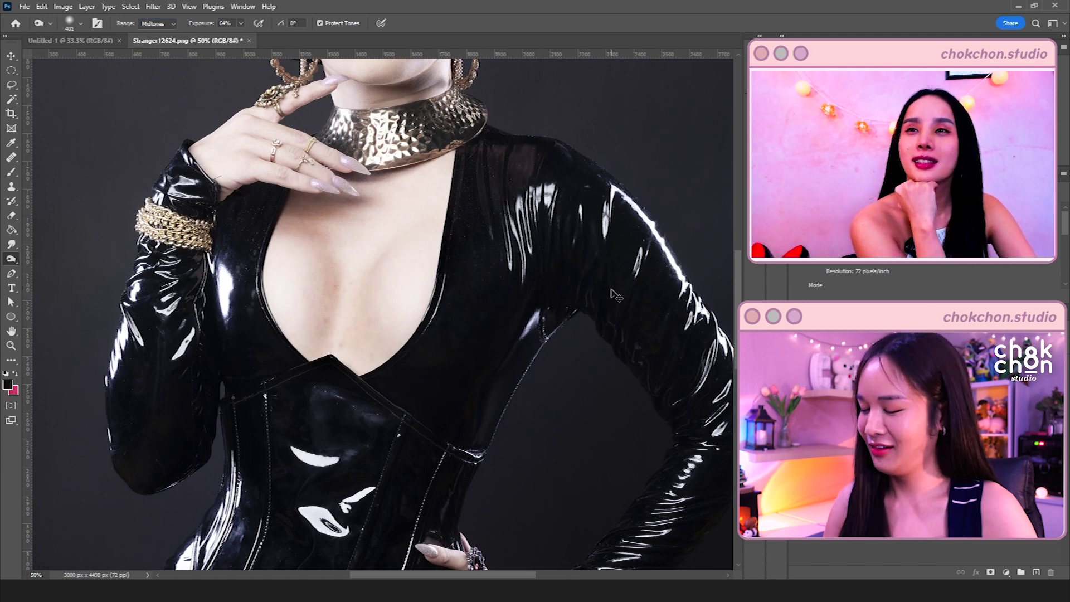
# Remove the fine hairs on the chest with a 34 px Healing Brush and save the photo
pyautogui.hotkey('ctrl', '+')
pyautogui.hotkey('ctrl', '+')
pyautogui.hotkey('ctrl', '+')
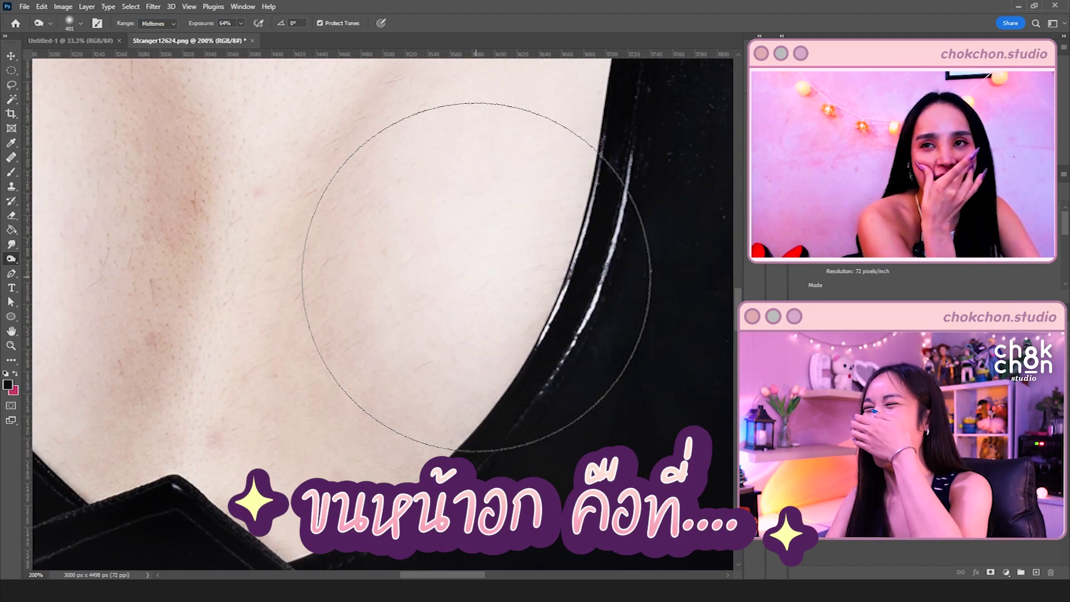
pyautogui.press('v')
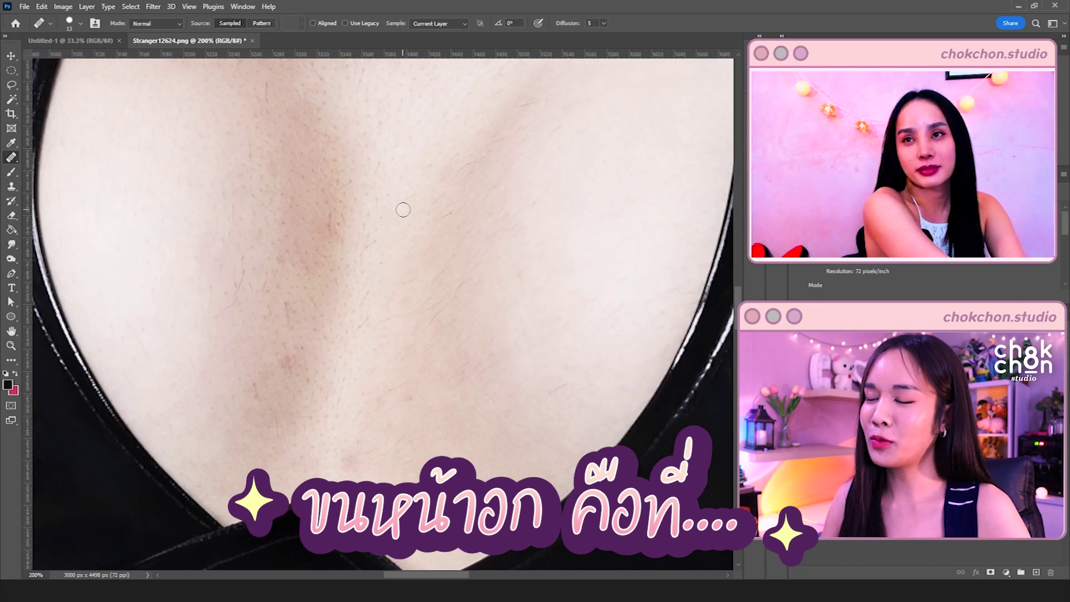
pyautogui.rightClick(394, 293)
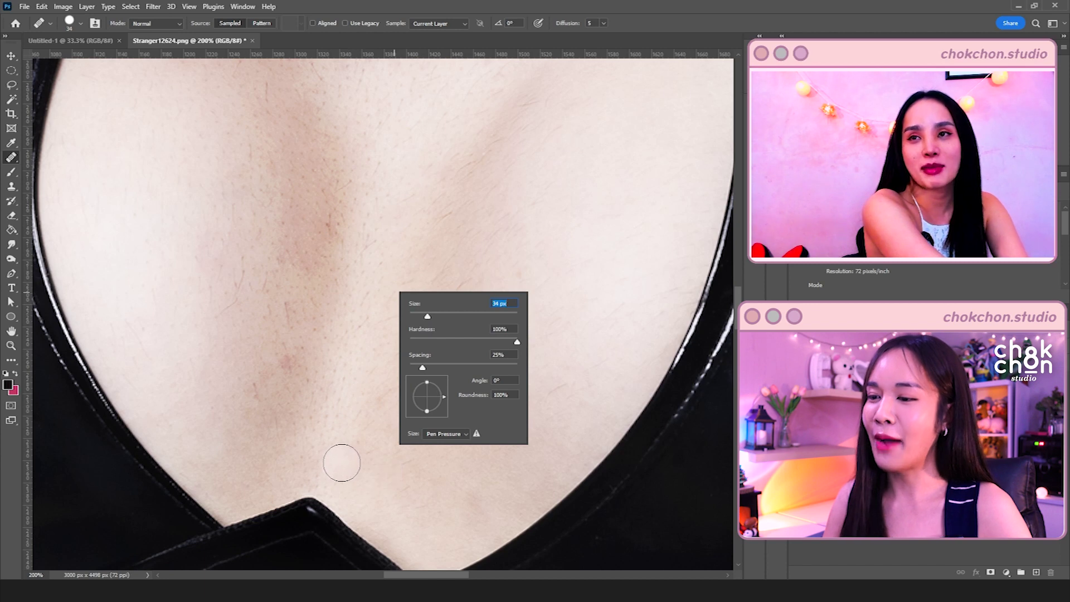
pyautogui.keyDown('alt'); pyautogui.click(374, 487); pyautogui.keyUp('alt')
pyautogui.moveTo(294, 441); pyautogui.dragTo(293, 413)
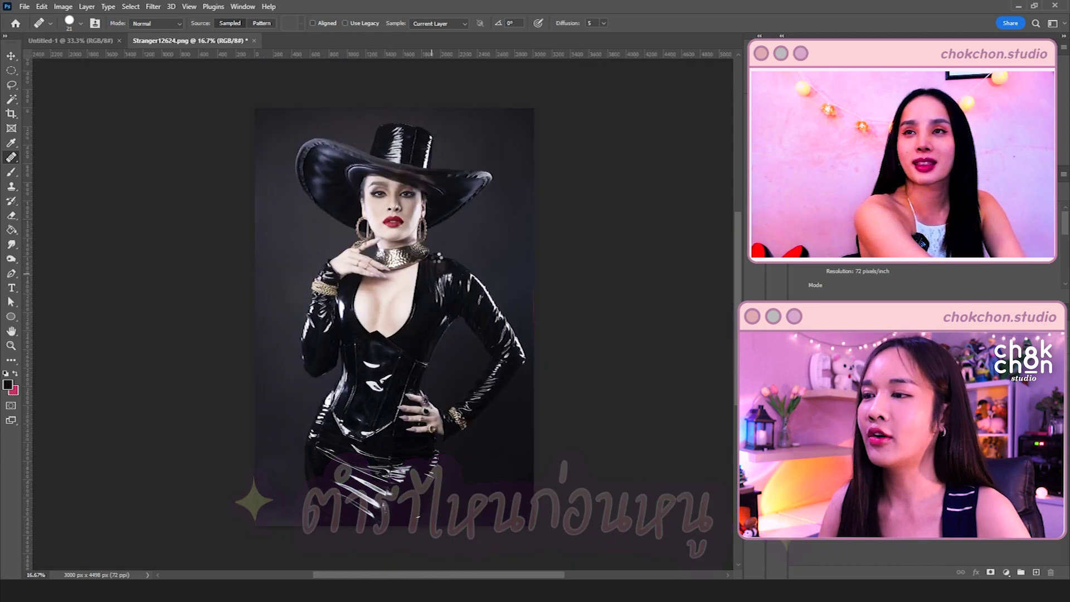
pyautogui.hotkey('ctrl', 's')
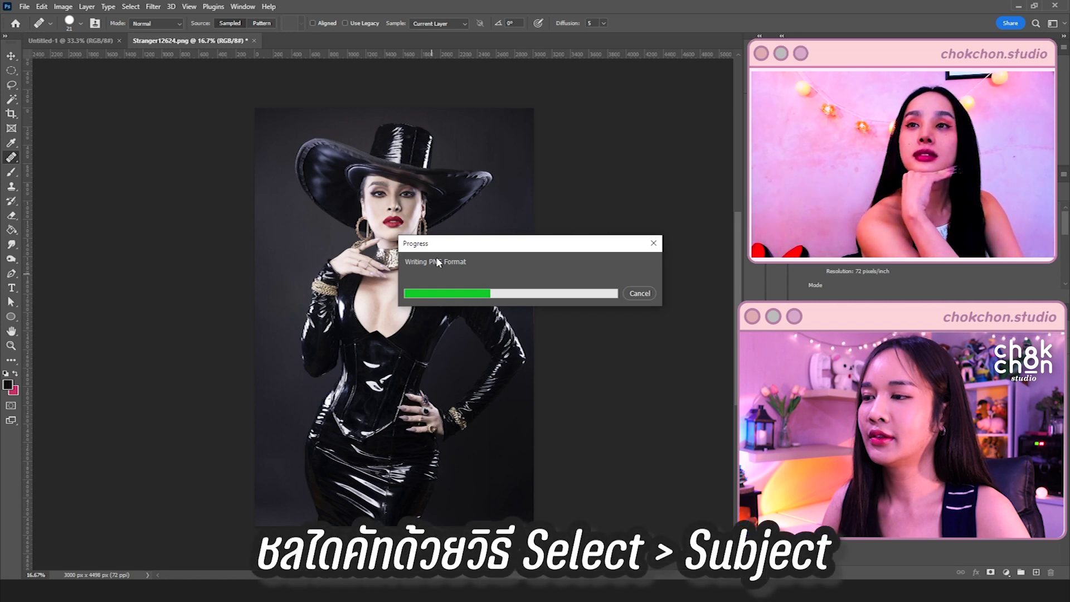
# Select the woman with Select Subject and paste a copy of her into the Untitled-1 document
pyautogui.press('l')
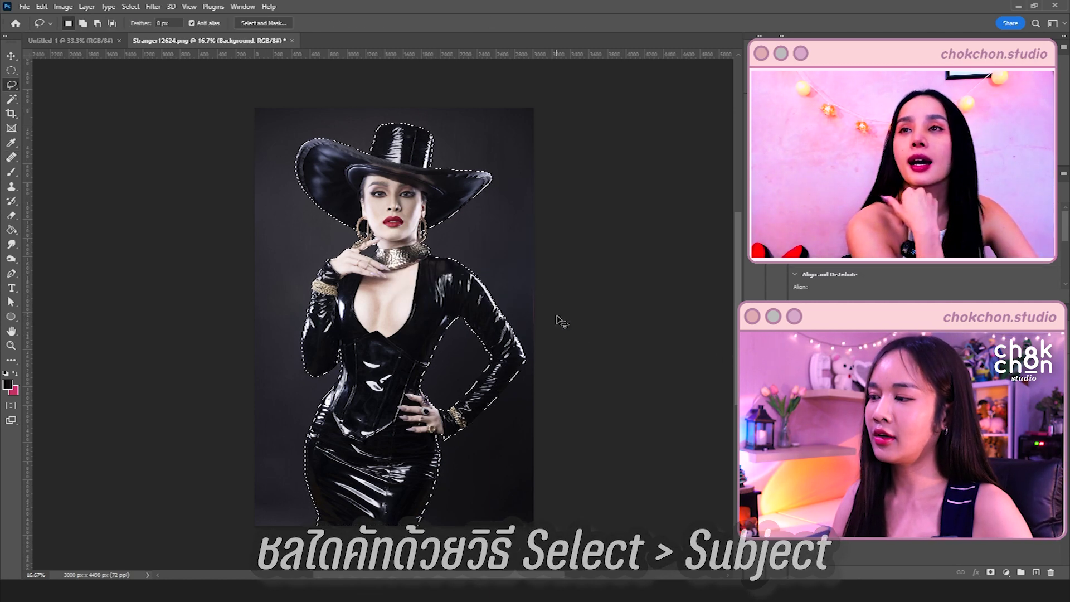
pyautogui.click(83, 41)
pyautogui.click(11, 56)
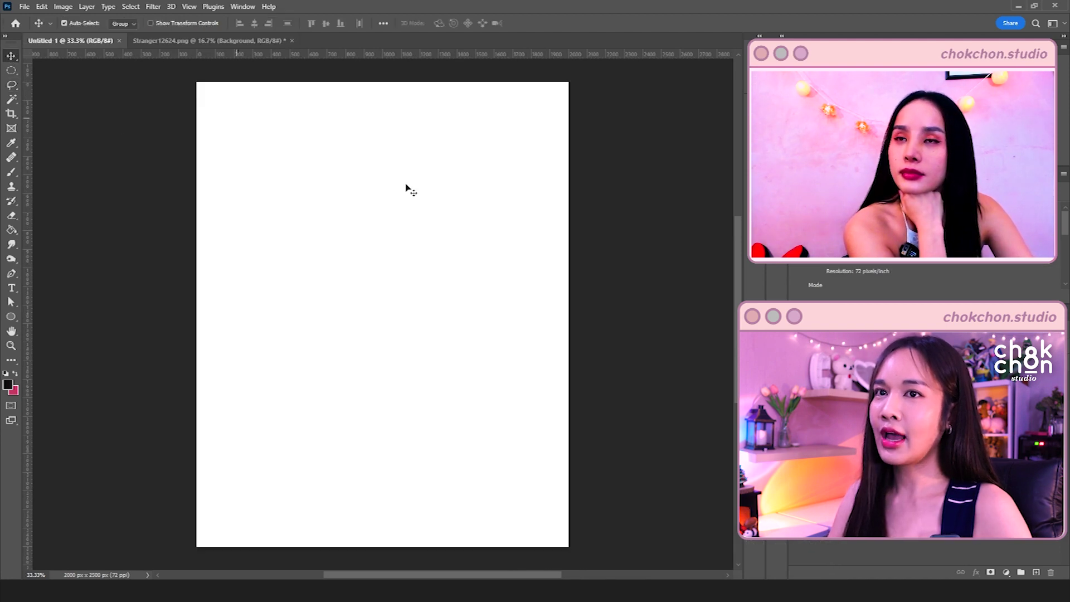
pyautogui.hotkey('ctrl', 'v')
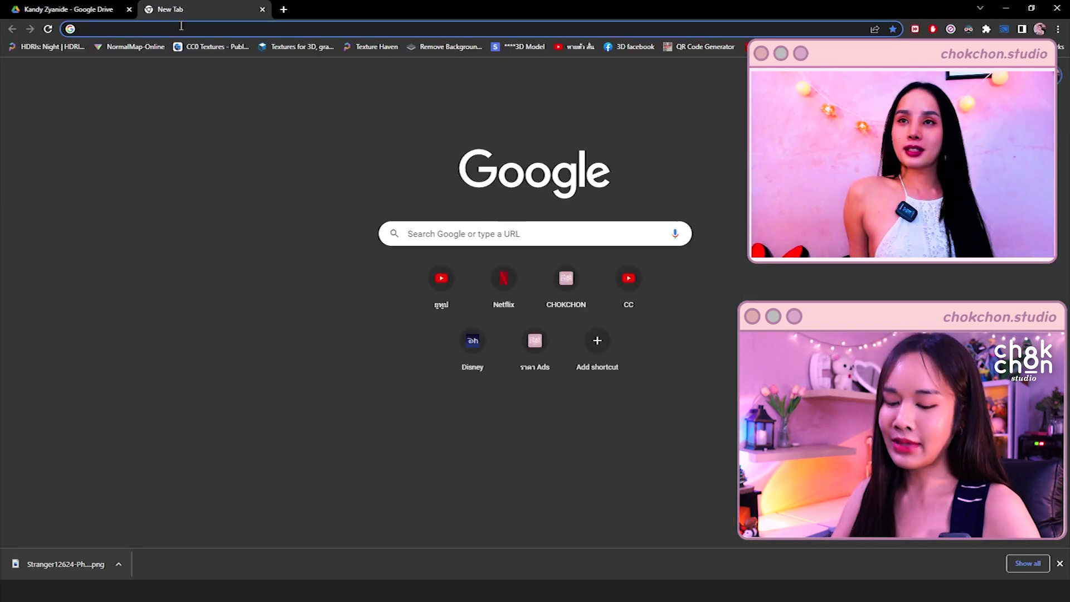
# In a new browser tab, search Freepik photos for "halloween" and download the blue forest Halloween wallpaper photo
pyautogui.write('free')
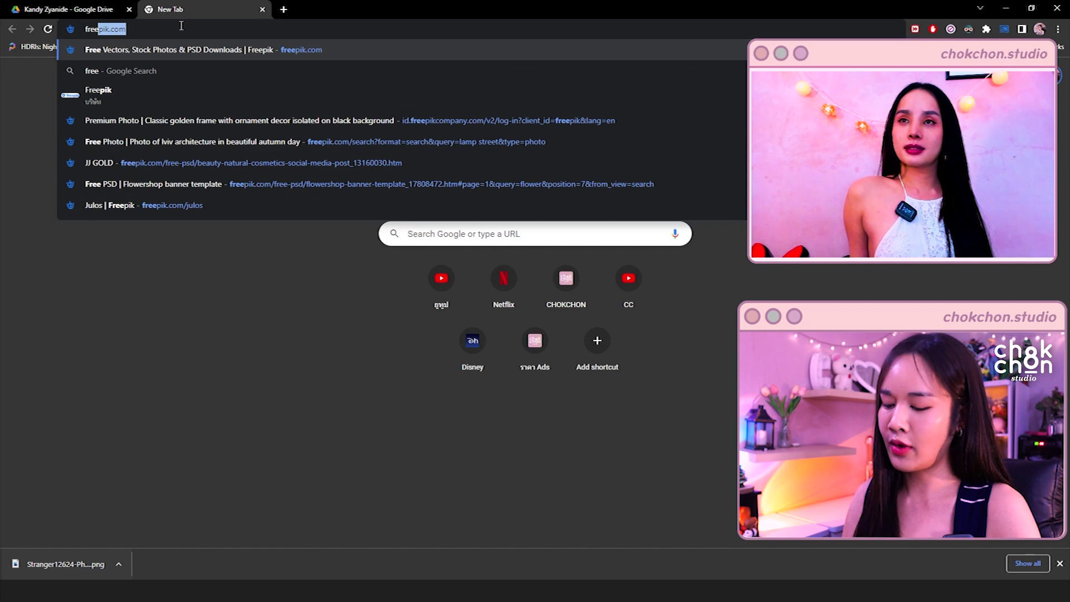
pyautogui.press('Return')
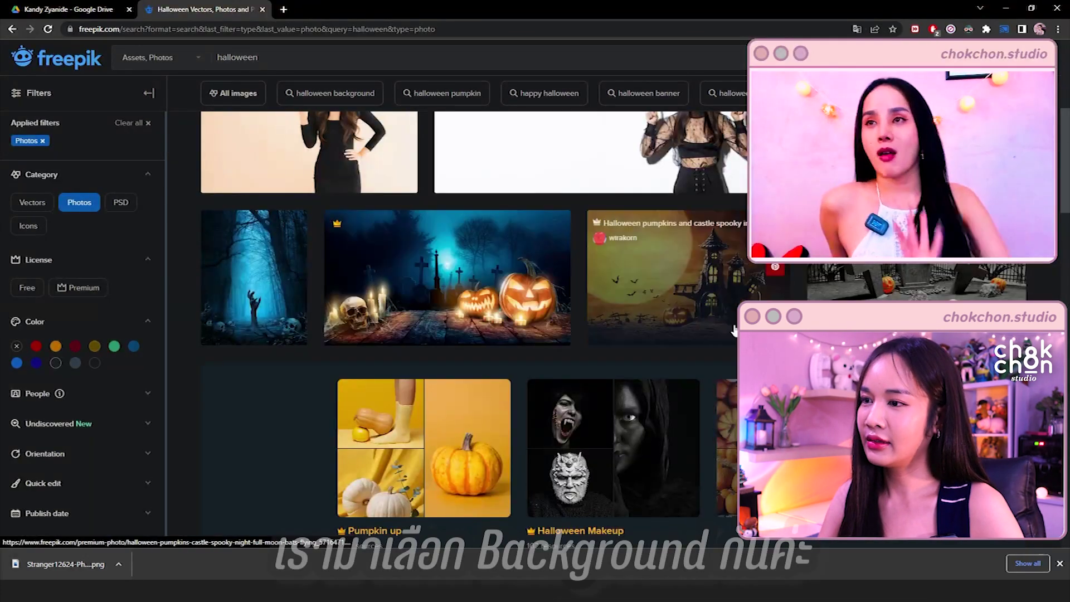
pyautogui.middleClick(260, 290)
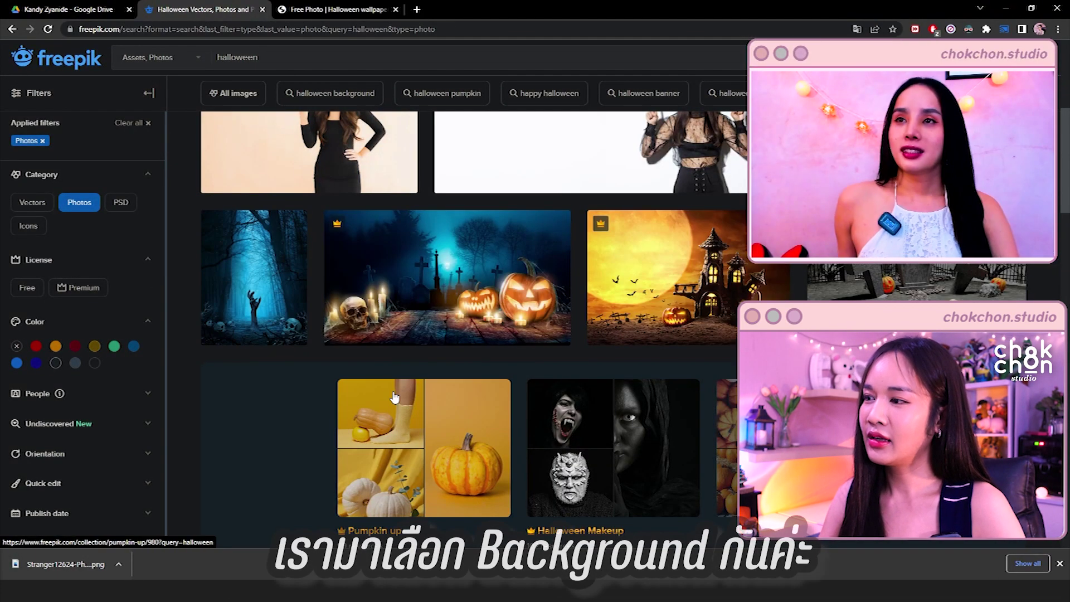
# Find the "Arch and full moon" photo among the Halloween results and download it
pyautogui.scroll(-5, 395, 397)
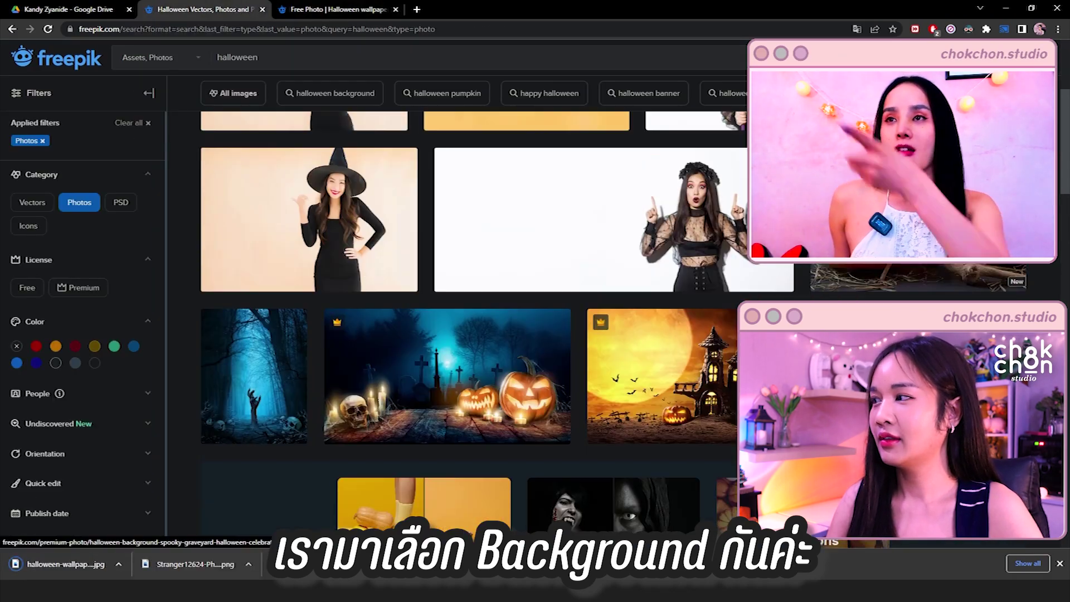
pyautogui.scroll(-10, 390, 335)
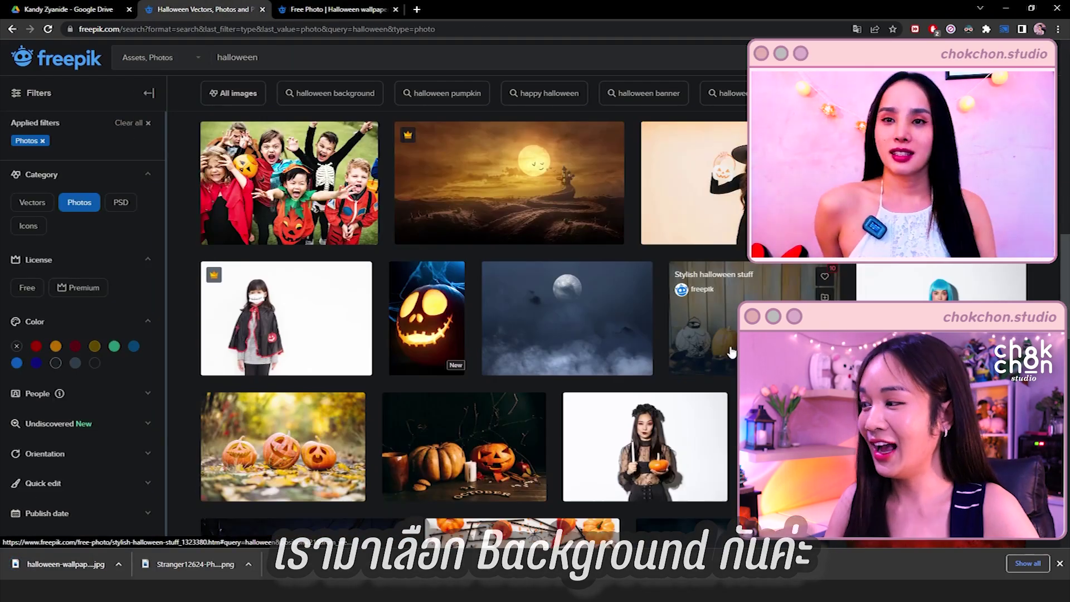
pyautogui.scroll(-5, 390, 334)
pyautogui.click(359, 339)
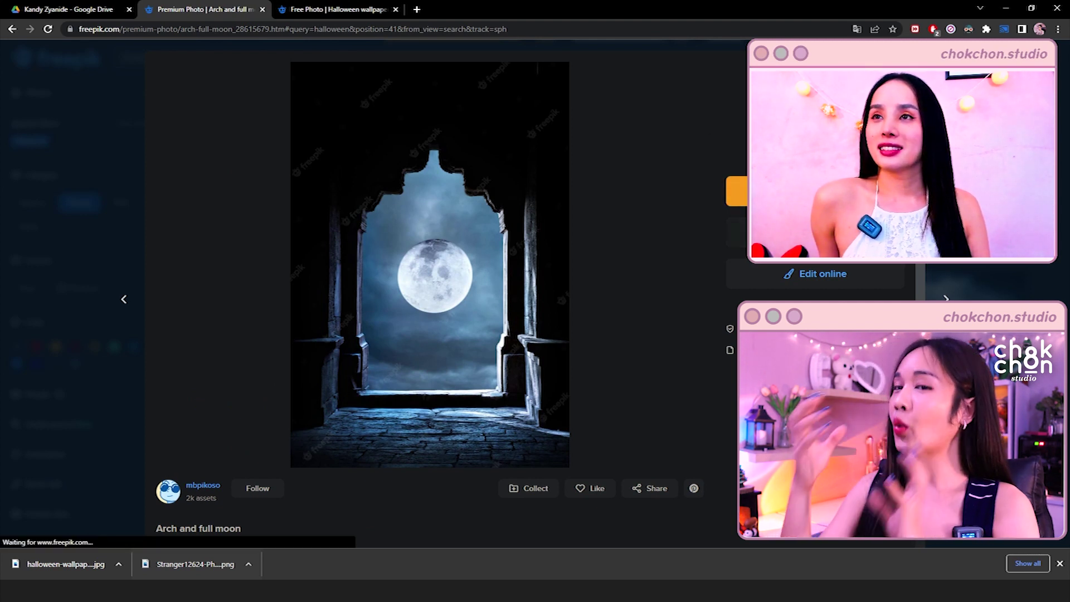
pyautogui.click(815, 191)
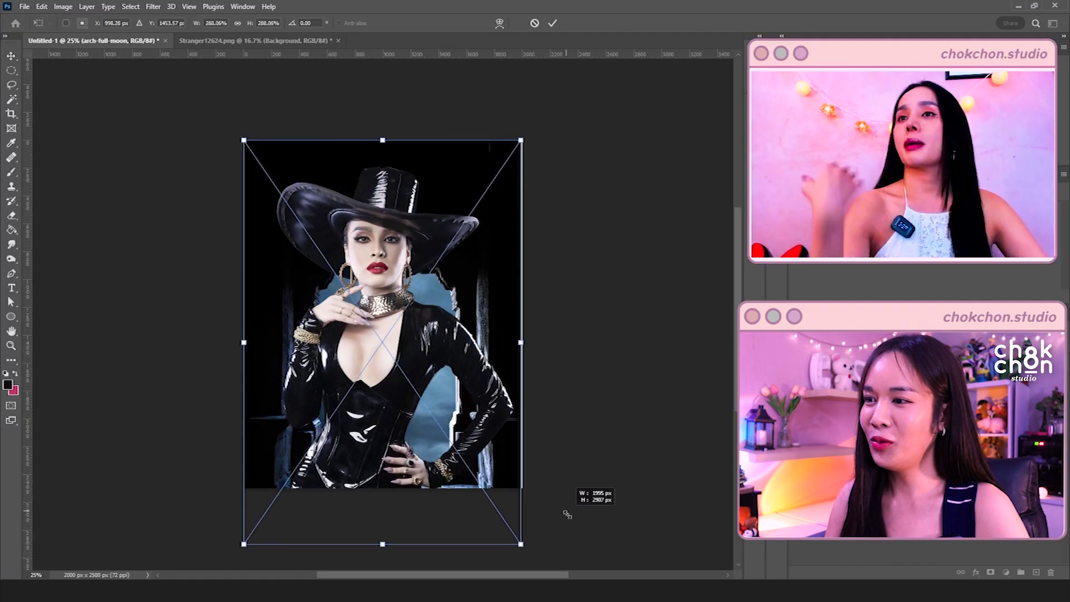
# Back in Photoshop, scale and position the arch-full-moon image behind the woman so that it fills the canvas
pyautogui.hotkey('ctrl', '-')
pyautogui.moveTo(290, 156); pyautogui.dragTo(266, 122)
pyautogui.moveTo(358, 239); pyautogui.dragTo(369, 253)
pyautogui.press('Return')
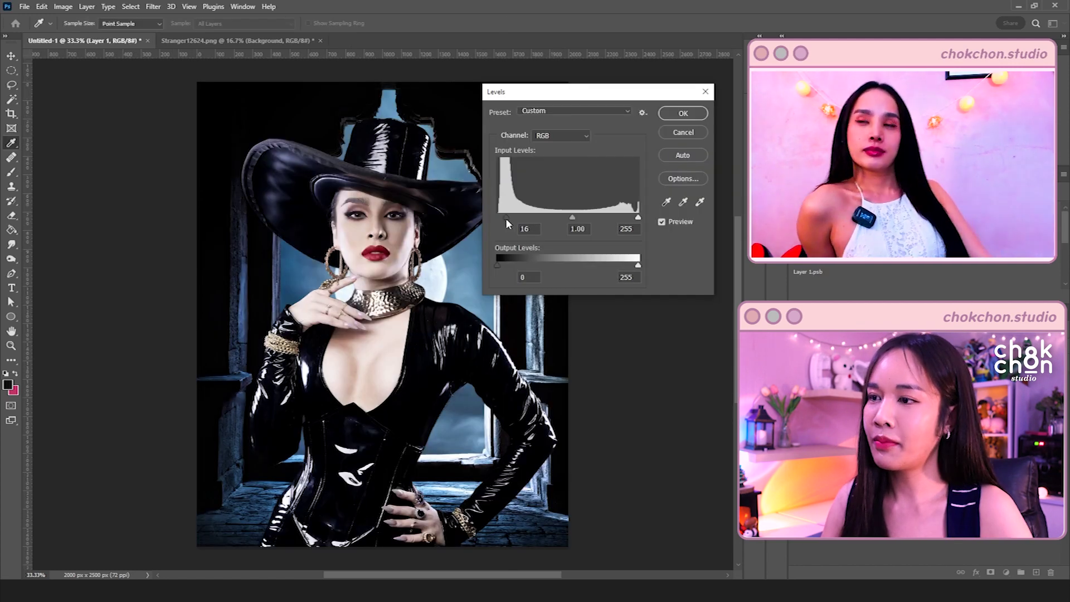
# Set the shadow input level of the woman's layer to 12 with Levels and scale her down within the arch
pyautogui.moveTo(503, 219); pyautogui.dragTo(501, 216)
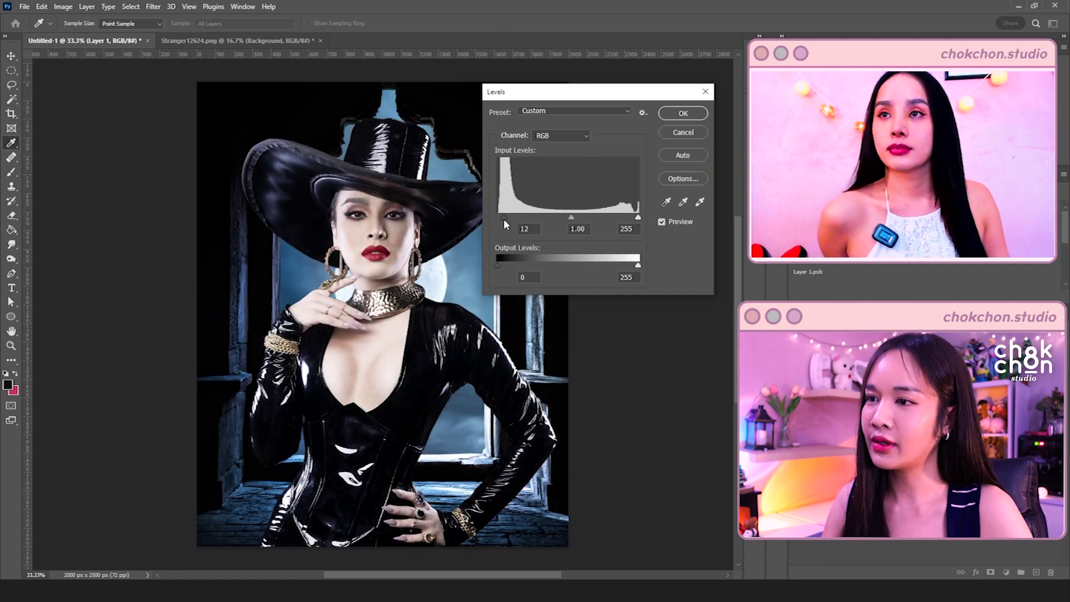
pyautogui.click(683, 113)
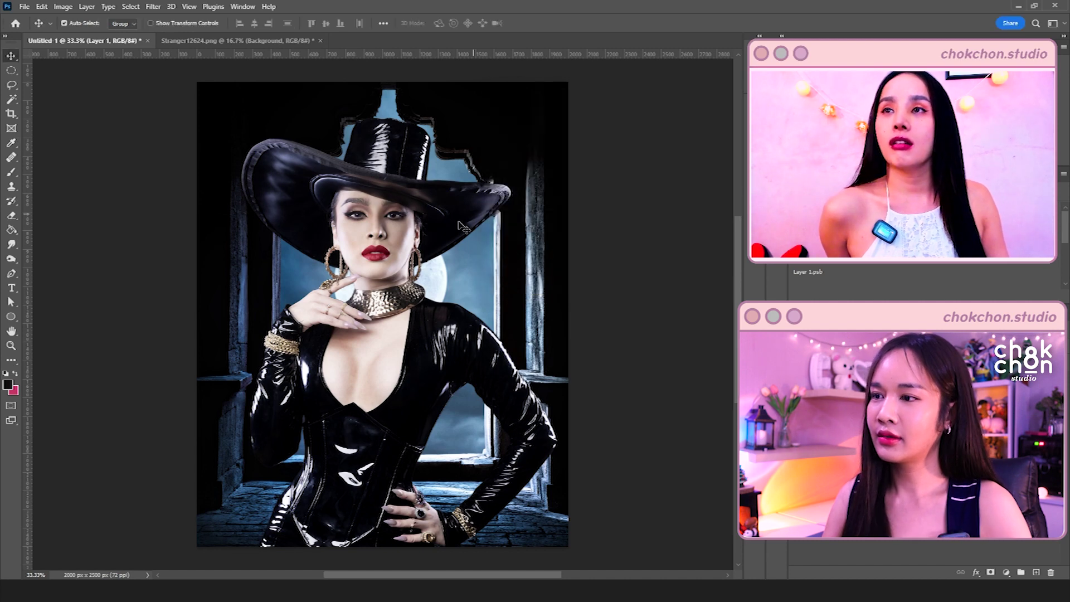
pyautogui.hotkey('ctrl', 't')
pyautogui.moveTo(238, 115); pyautogui.dragTo(284, 188)
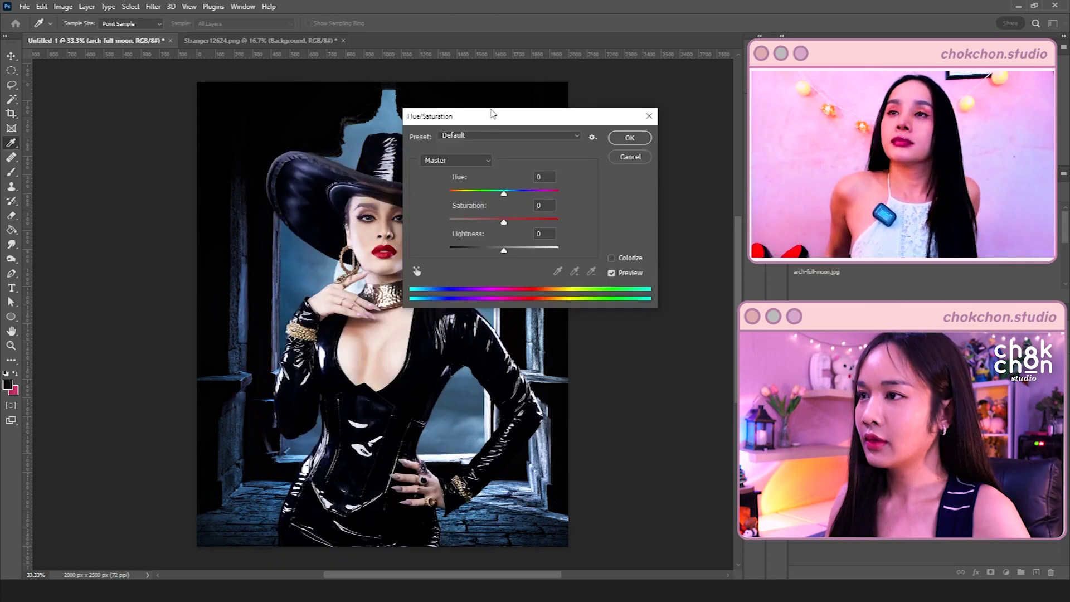
# Adjust the arch-full-moon background with Hue/Saturation
pyautogui.moveTo(493, 113); pyautogui.dragTo(591, 82)
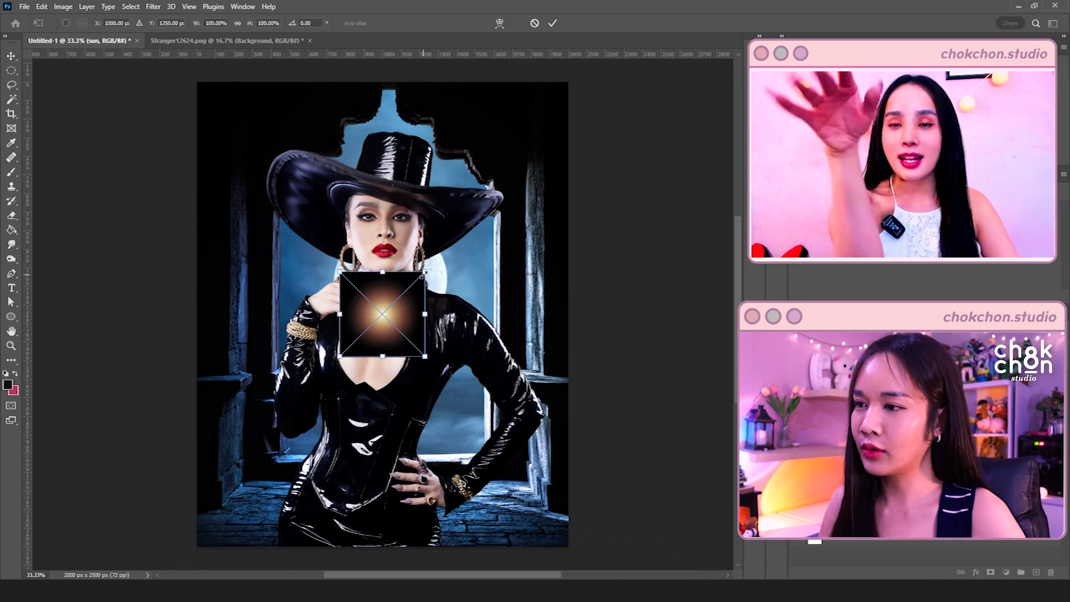
# Scale and position the sun image and its copy as a glow around the moon behind the woman, adjusting the colour with Hue/Saturation
pyautogui.moveTo(332, 262); pyautogui.dragTo(353, 179)
pyautogui.click(63, 6)
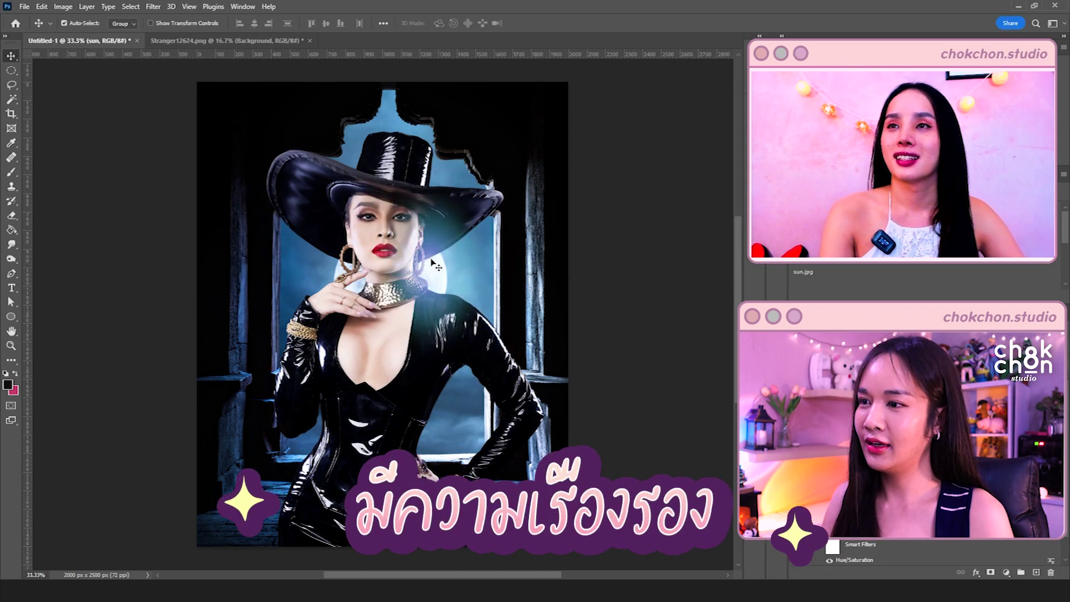
pyautogui.moveTo(434, 268); pyautogui.dragTo(438, 275)
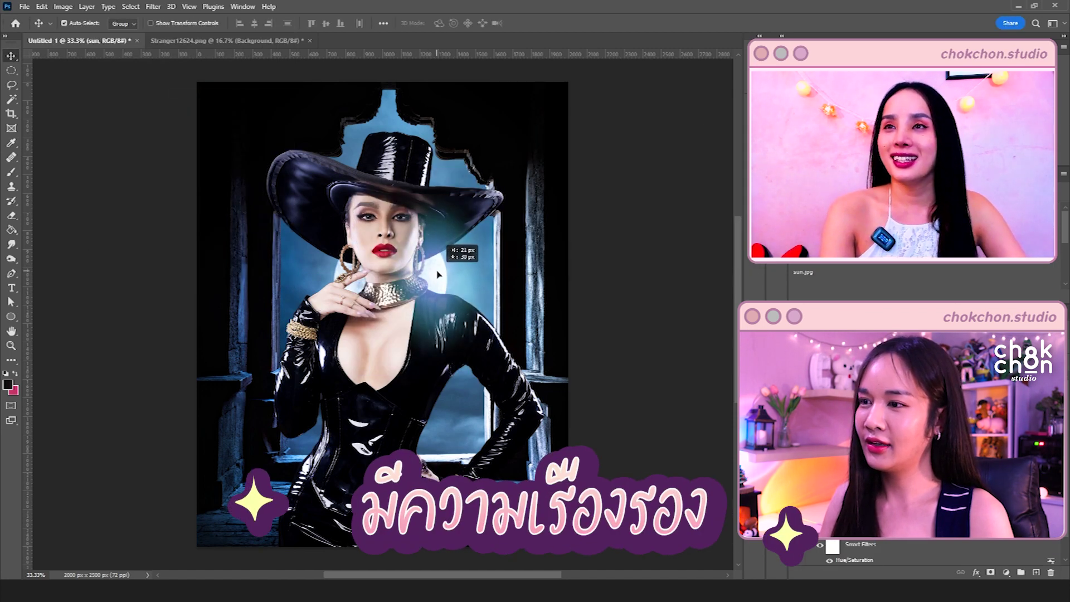
pyautogui.hotkey('ctrl', 't')
pyautogui.moveTo(433, 382); pyautogui.dragTo(434, 347)
pyautogui.moveTo(443, 280); pyautogui.dragTo(450, 295)
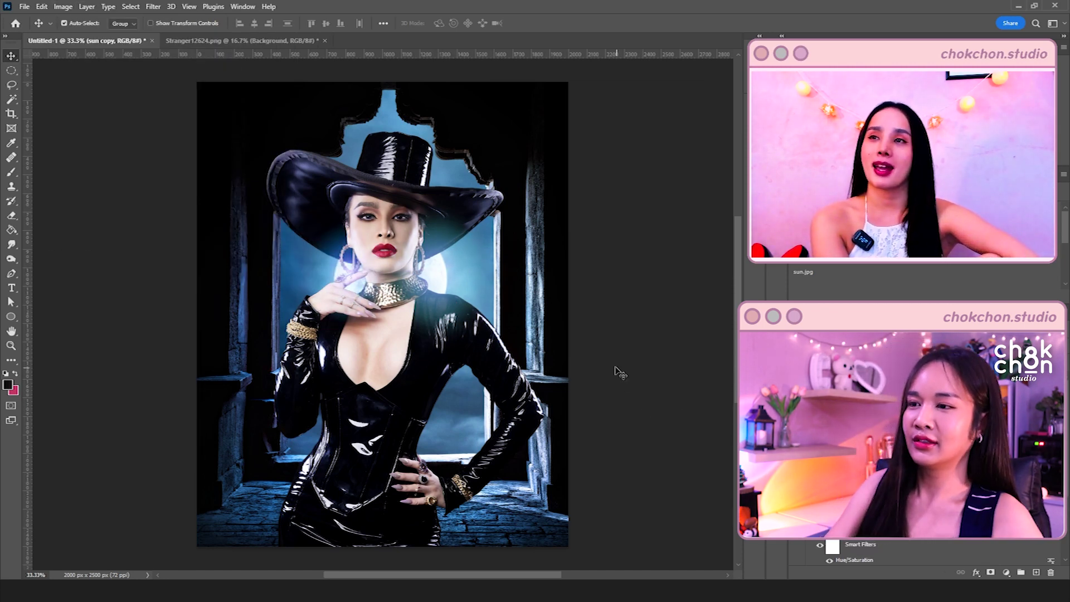
pyautogui.hotkey('ctrl', 't')
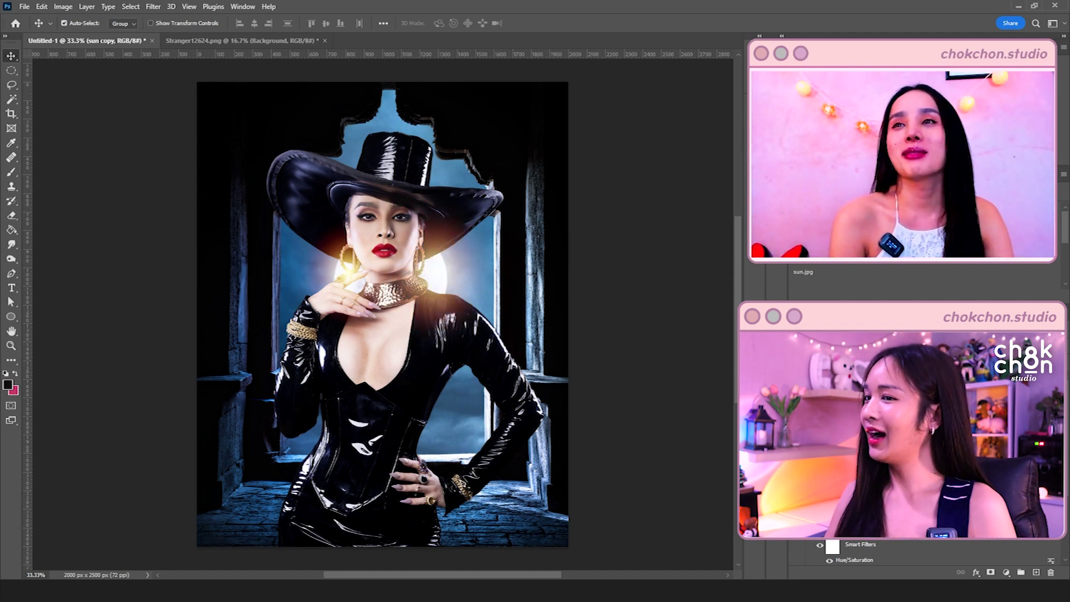
# Set the sun copy's midtone input level to 0.72 with Levels and fade the poster's lower part with a black gradient on a new layer
pyautogui.hotkey('ctrl', 'l')
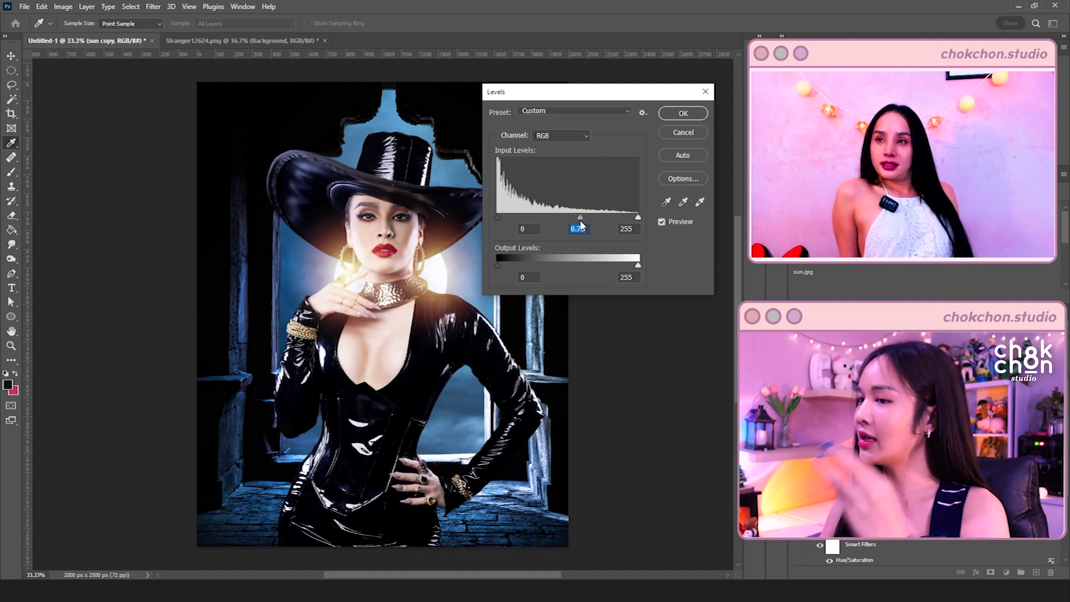
pyautogui.moveTo(579, 217); pyautogui.dragTo(583, 217)
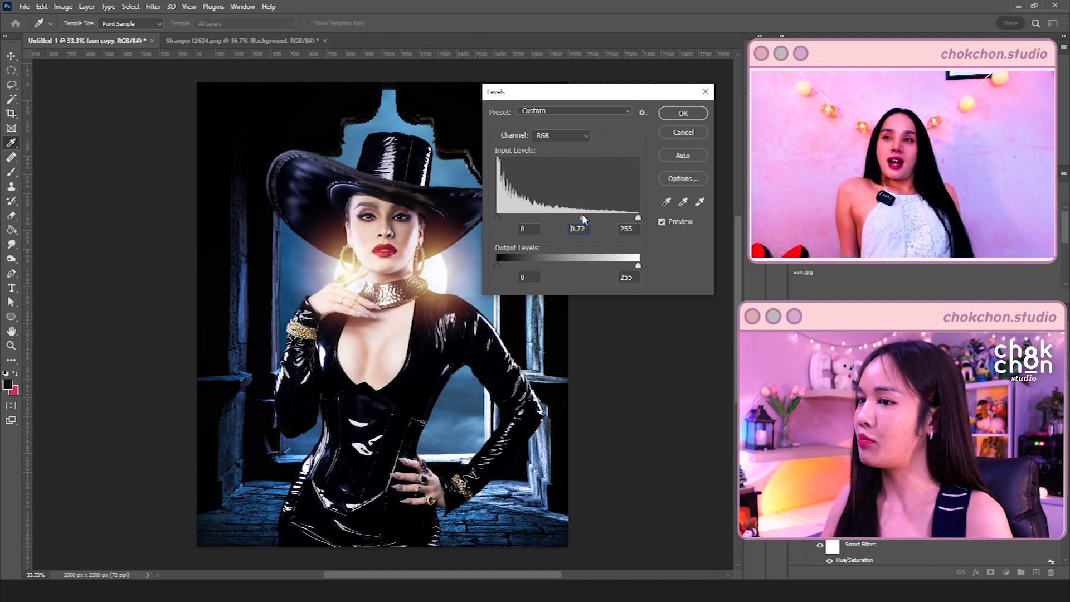
pyautogui.click(683, 113)
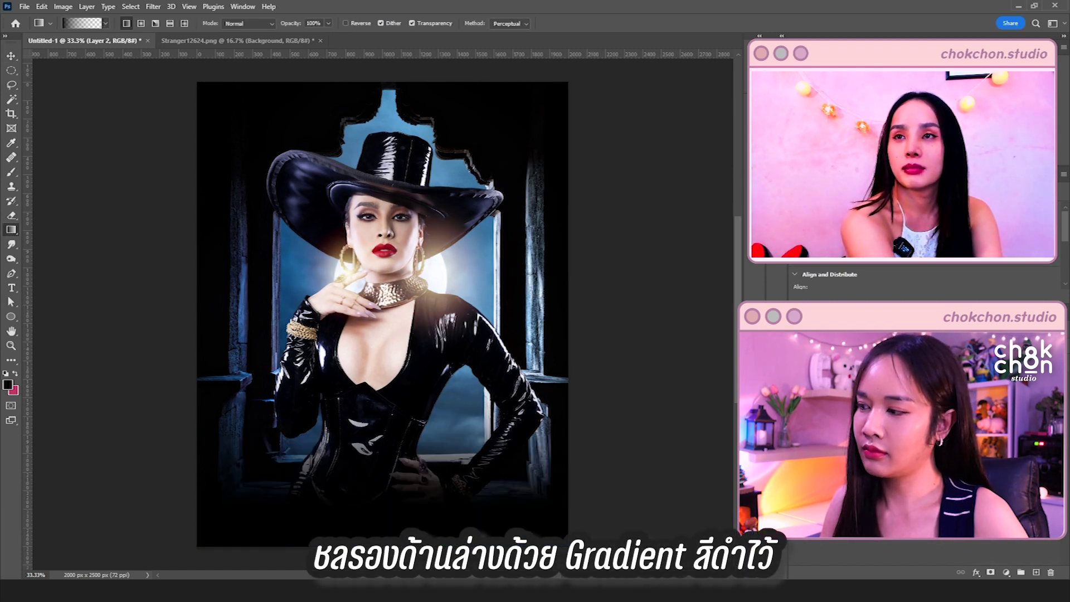
pyautogui.press('v')
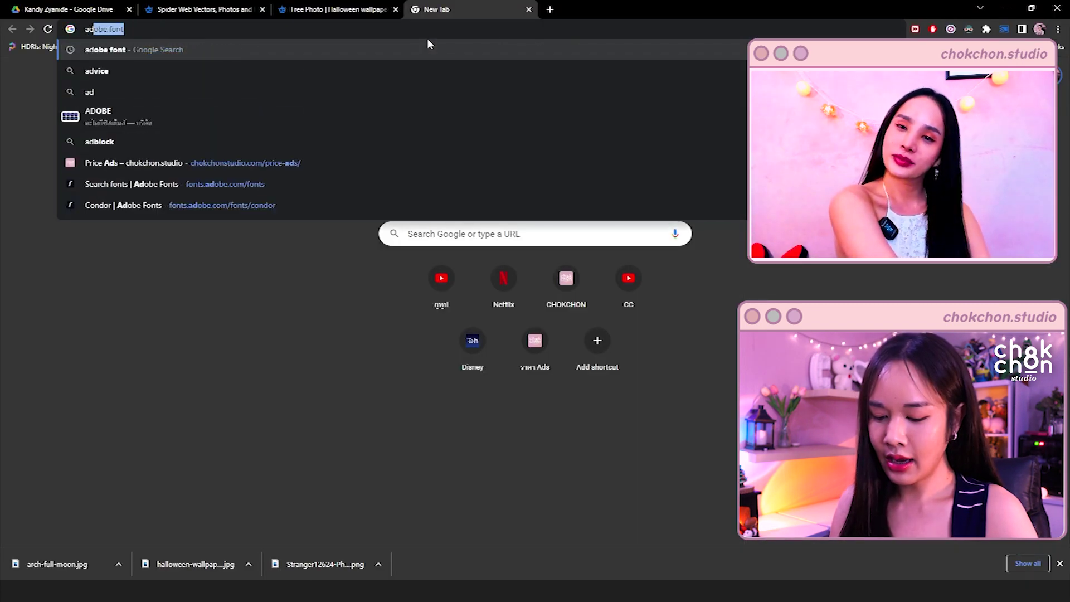
# In the browser, search for "adobe font", open the Adobe Fonts catalogue and filter it by the Halloween tag
pyautogui.write('obe fo')
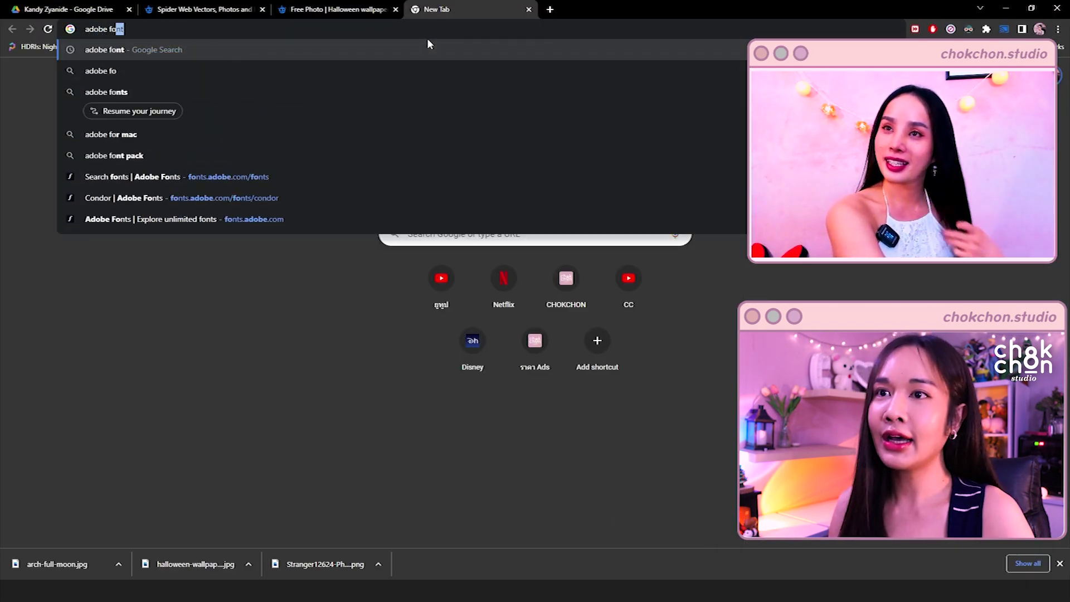
pyautogui.press('Return')
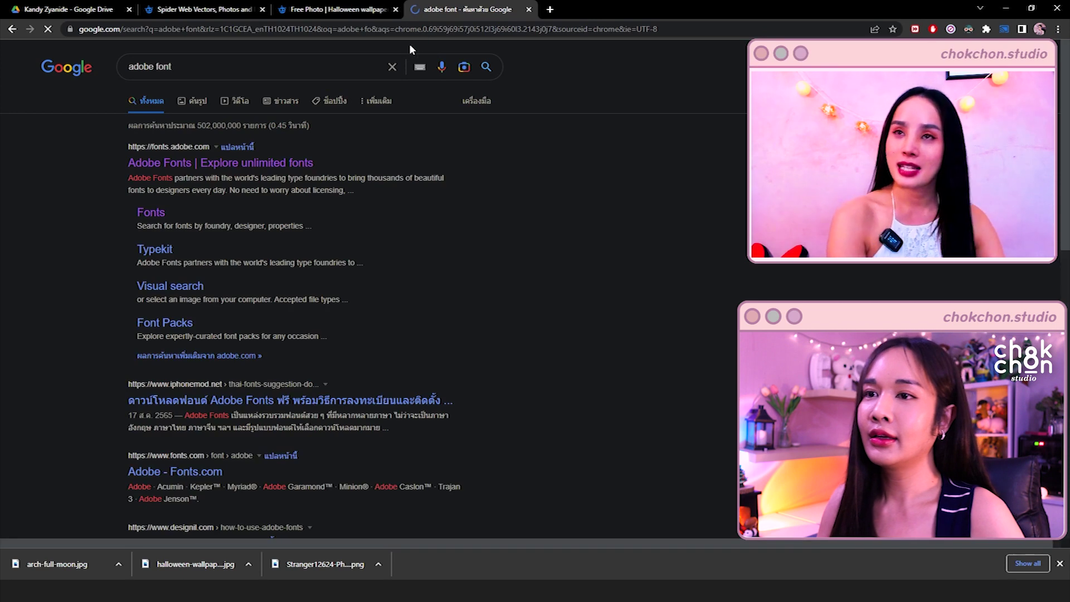
pyautogui.click(166, 170)
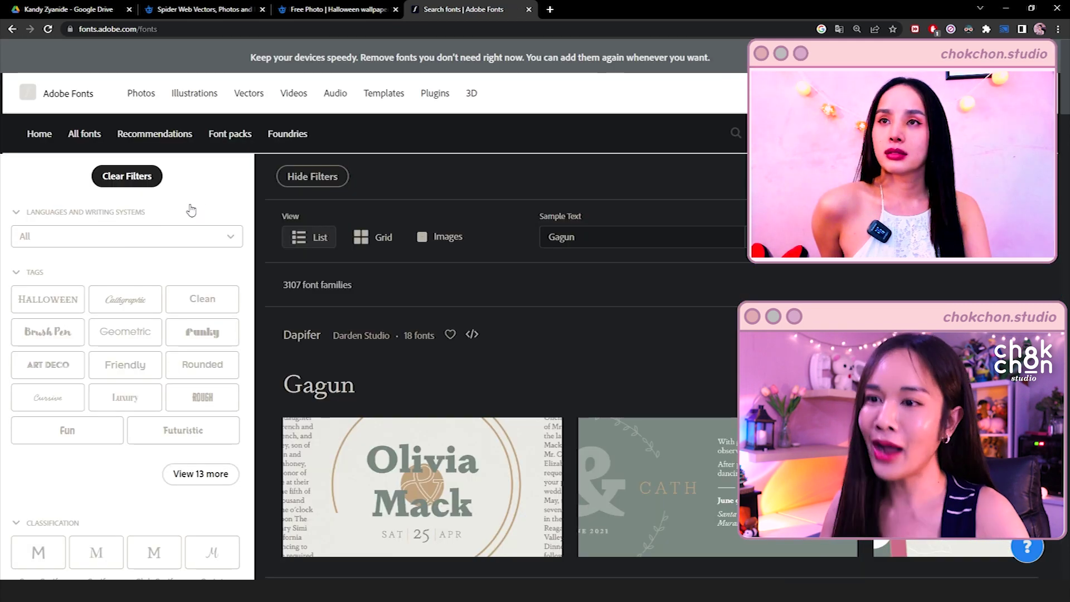
pyautogui.scroll(-1, 181, 215)
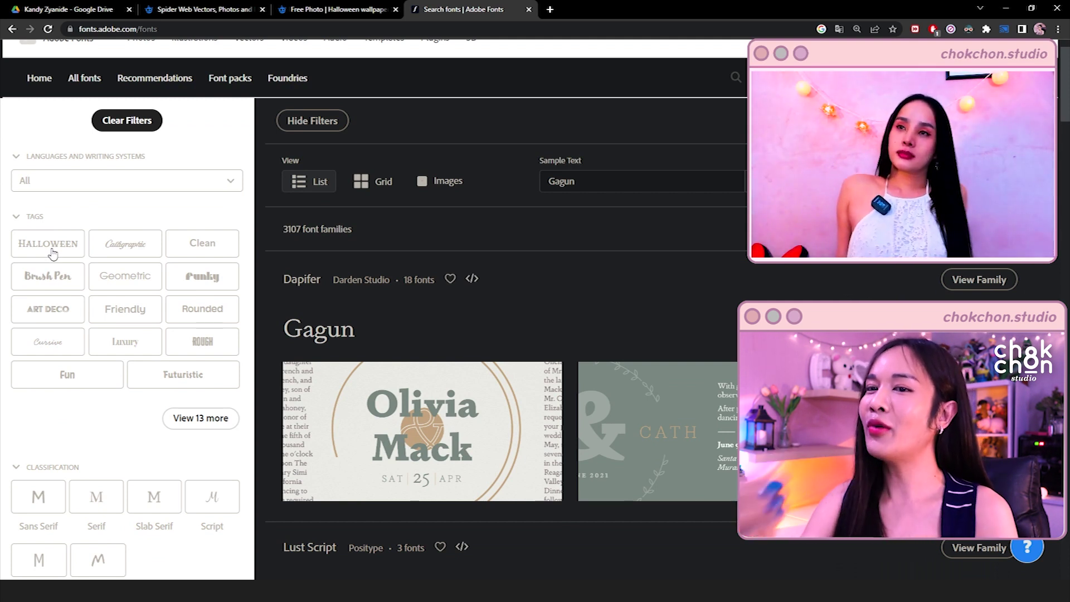
pyautogui.click(53, 248)
# Preview the Halloween fonts with the sample text "HalloQueen" and open the page of the Sepian font
pyautogui.write('Hallo')
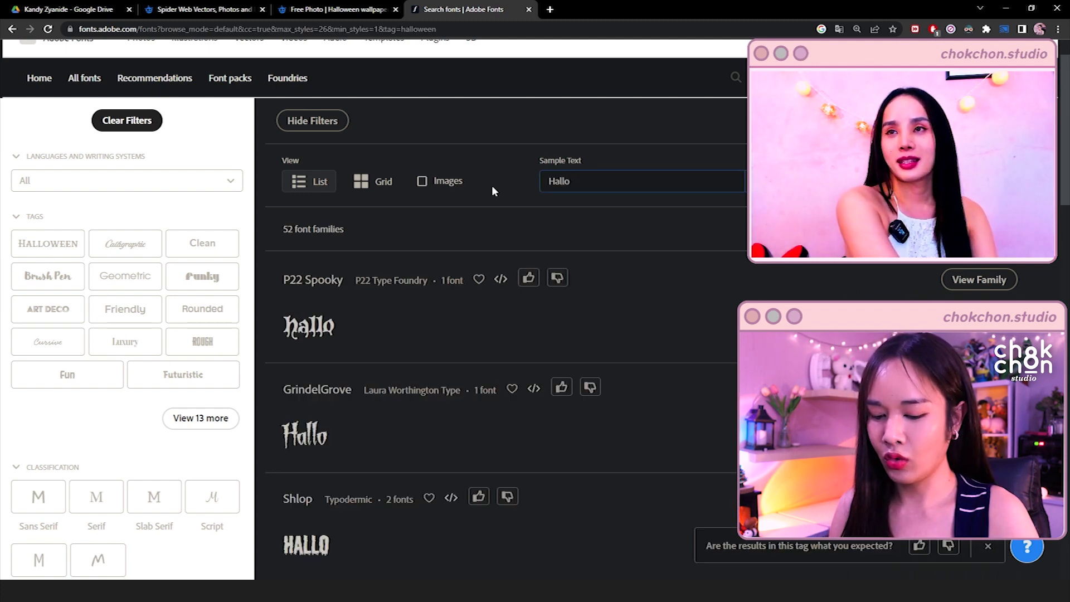
pyautogui.write('Queen')
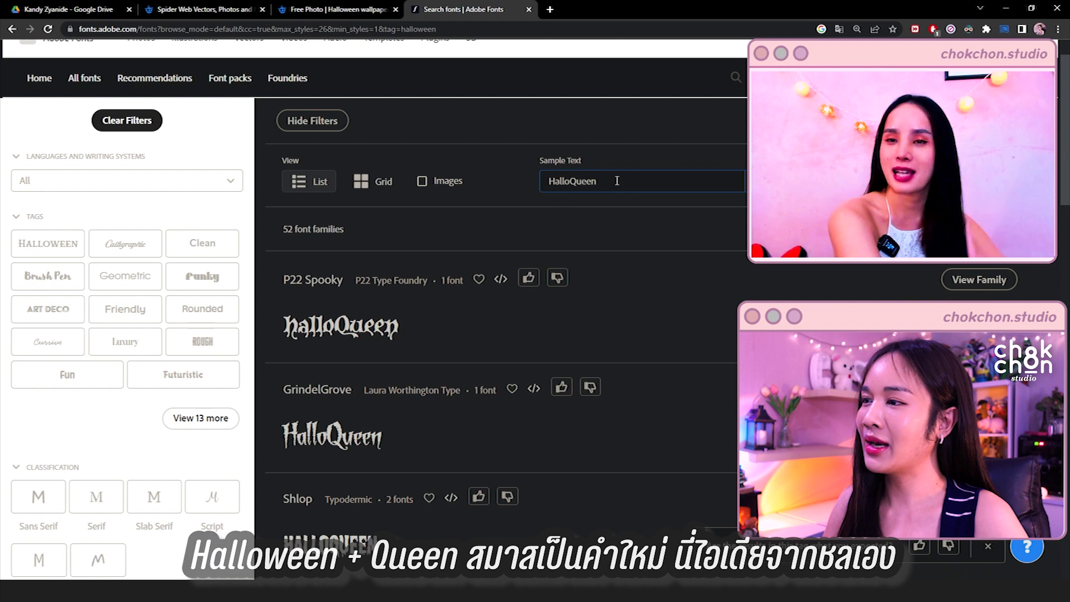
pyautogui.doubleClick(551, 185)
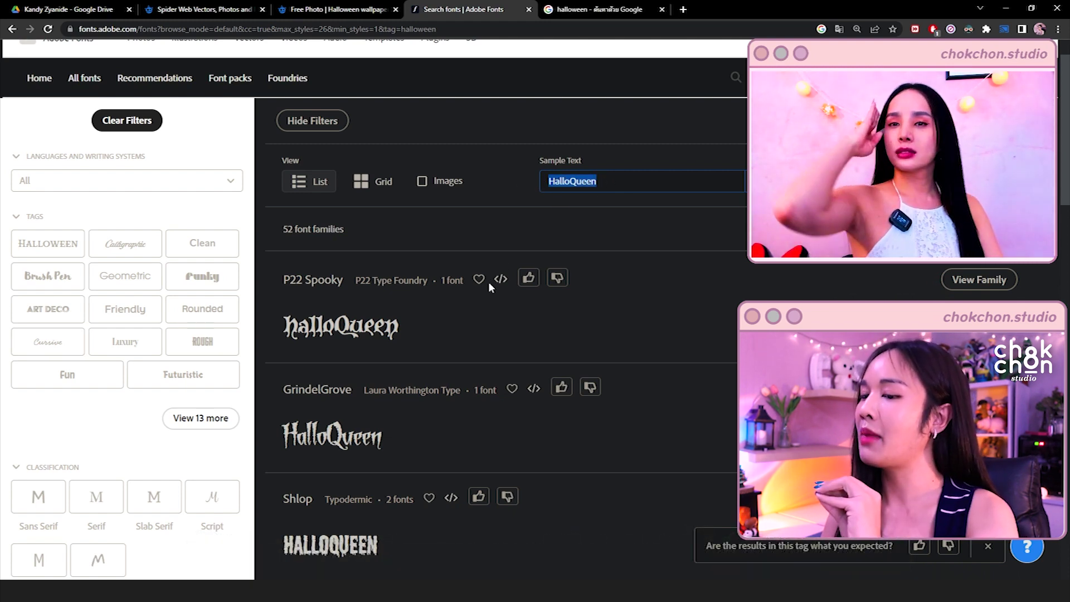
pyautogui.scroll(-2, 488, 282)
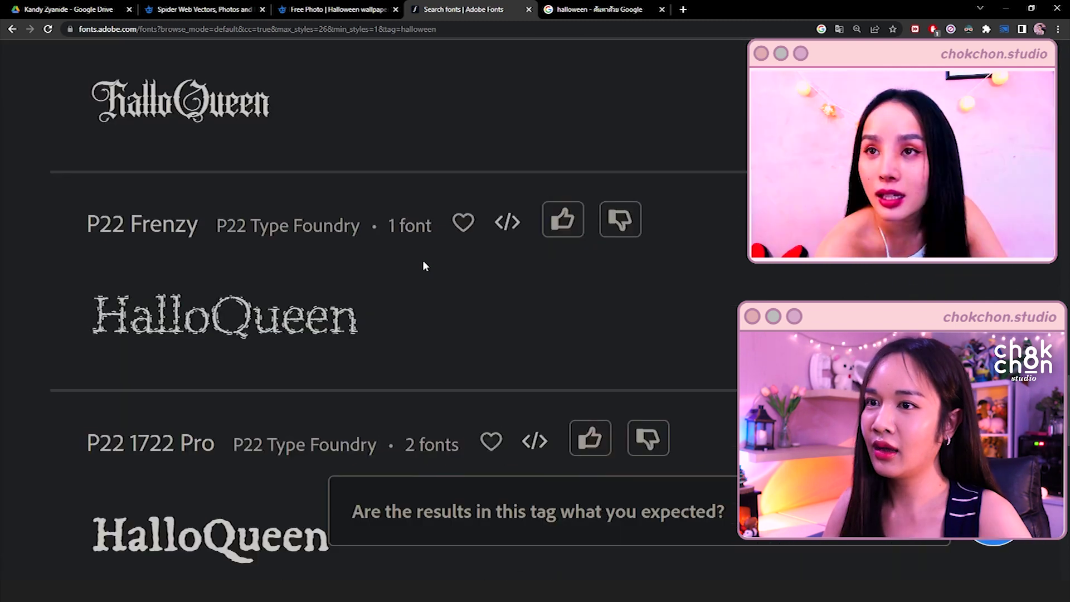
pyautogui.scroll(3, 423, 260)
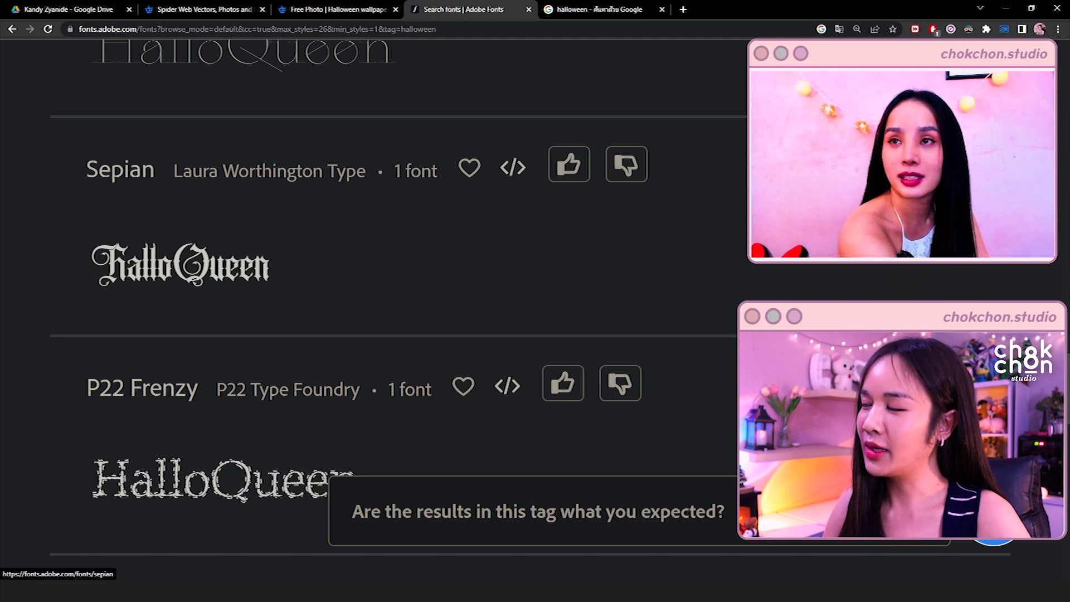
pyautogui.click(179, 265)
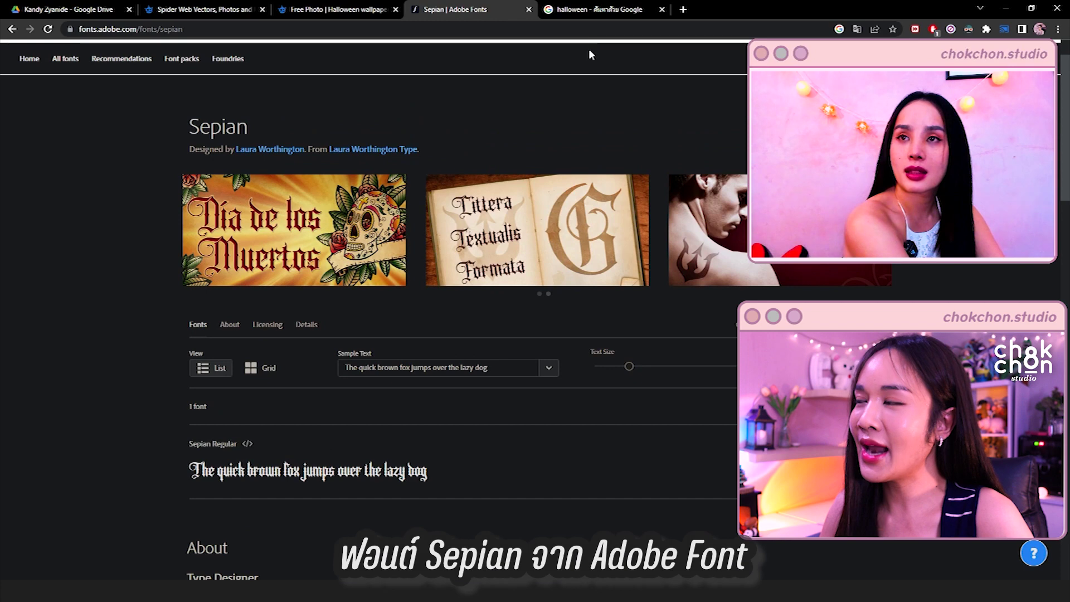
# Back in Photoshop, add the title "HalloQueen" over the woman's waist in Sepian Regular at 265 pt
pyautogui.click(1008, 8)
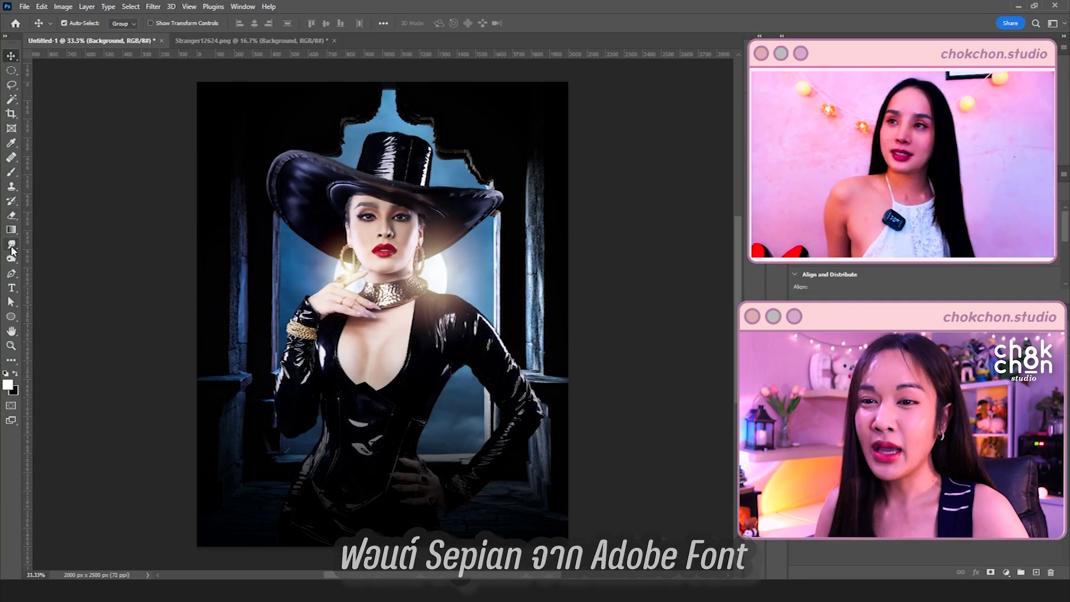
pyautogui.click(12, 288)
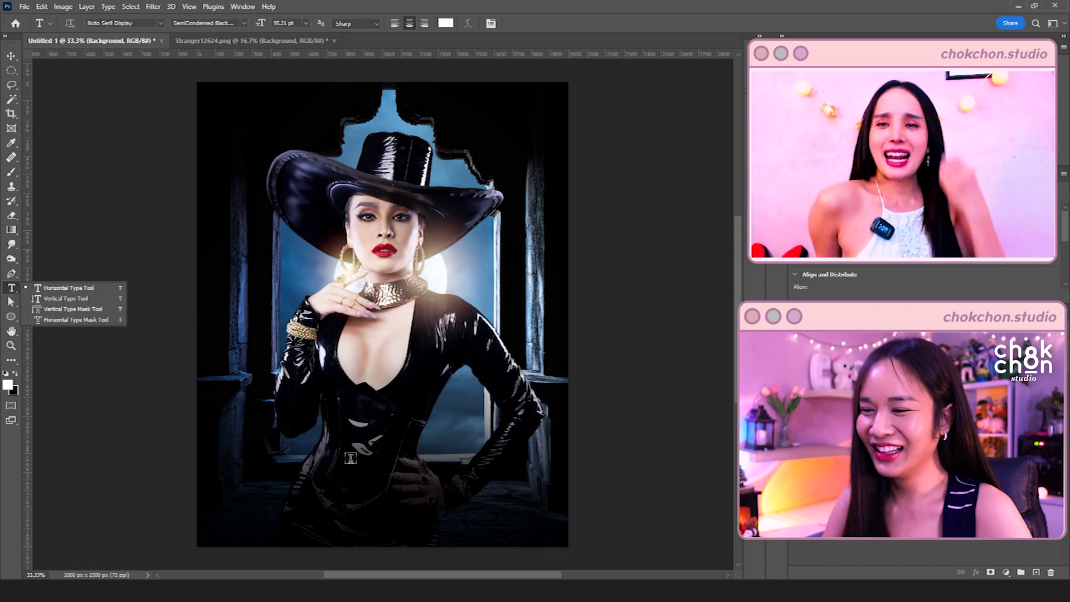
pyautogui.click(870, 363)
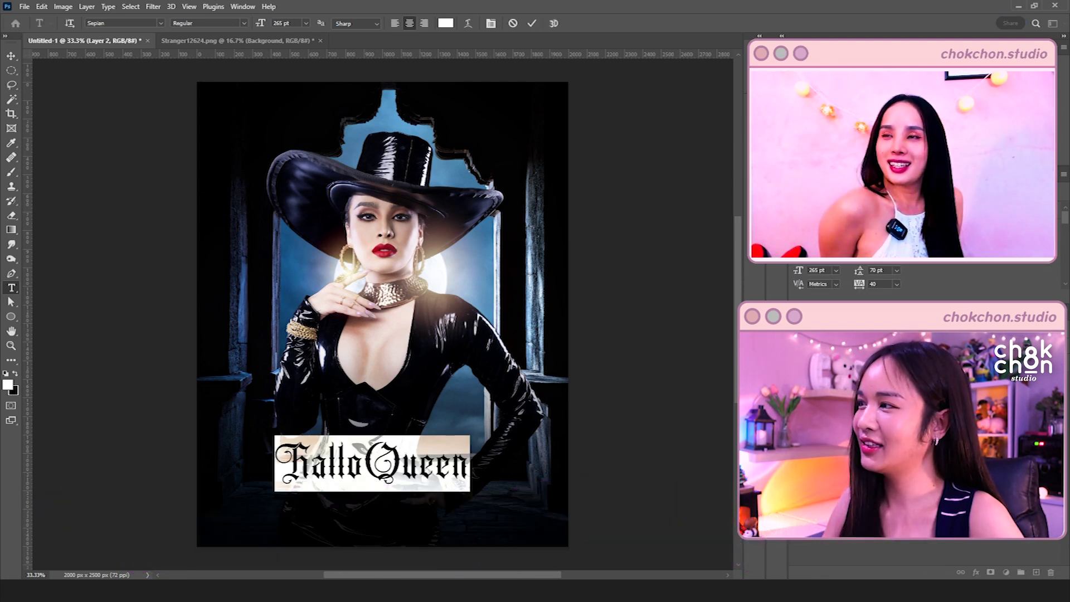
# Set the HalloQueen title's tracking to -20, enlarge it to 515 pt and reposition it across the lower part of the poster
pyautogui.hotkey('alt', 'Left')
pyautogui.hotkey('alt', 'Left')
pyautogui.hotkey('alt', 'Left')
pyautogui.hotkey('alt', 'Left')
pyautogui.hotkey('alt', 'Left')
pyautogui.hotkey('alt', 'Left')
pyautogui.hotkey('alt', 'Left')
pyautogui.hotkey('alt', 'Left')
pyautogui.hotkey('alt', 'Left')
pyautogui.hotkey('alt', 'Left')
pyautogui.hotkey('alt', 'Right')
pyautogui.hotkey('alt', 'Right')
pyautogui.hotkey('alt', 'Right')
pyautogui.hotkey('alt', 'Right')
pyautogui.hotkey('alt', 'Right')
pyautogui.hotkey('alt', 'Right')
pyautogui.hotkey('alt', 'Right')
pyautogui.hotkey('alt', 'Right')
pyautogui.hotkey('alt', 'Right')
pyautogui.hotkey('alt', 'Right')
pyautogui.hotkey('alt', 'Left')
pyautogui.hotkey('alt', 'Left')
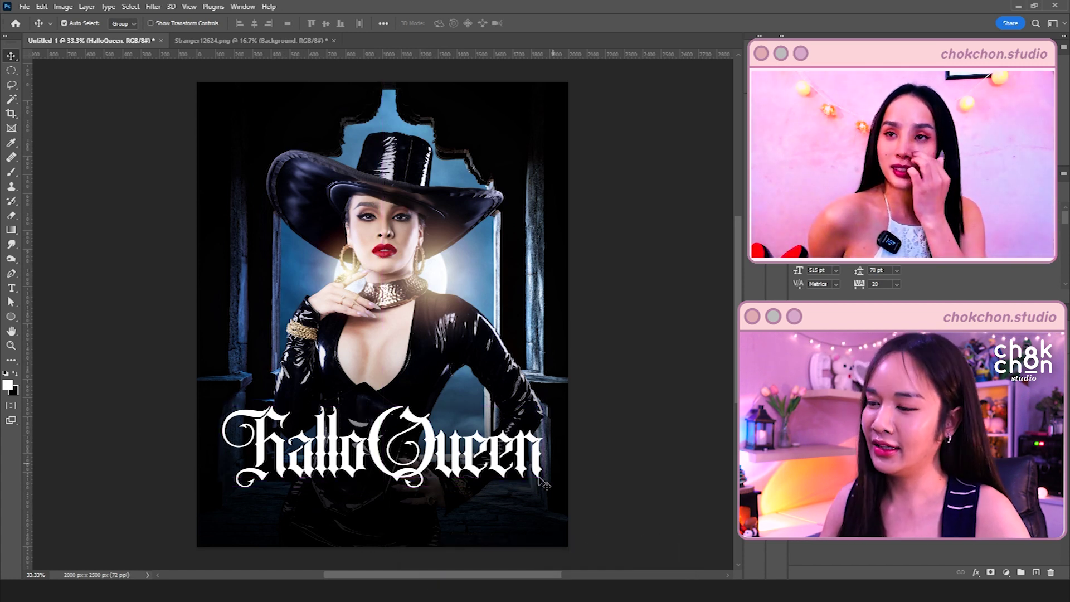
pyautogui.moveTo(501, 456); pyautogui.dragTo(493, 443)
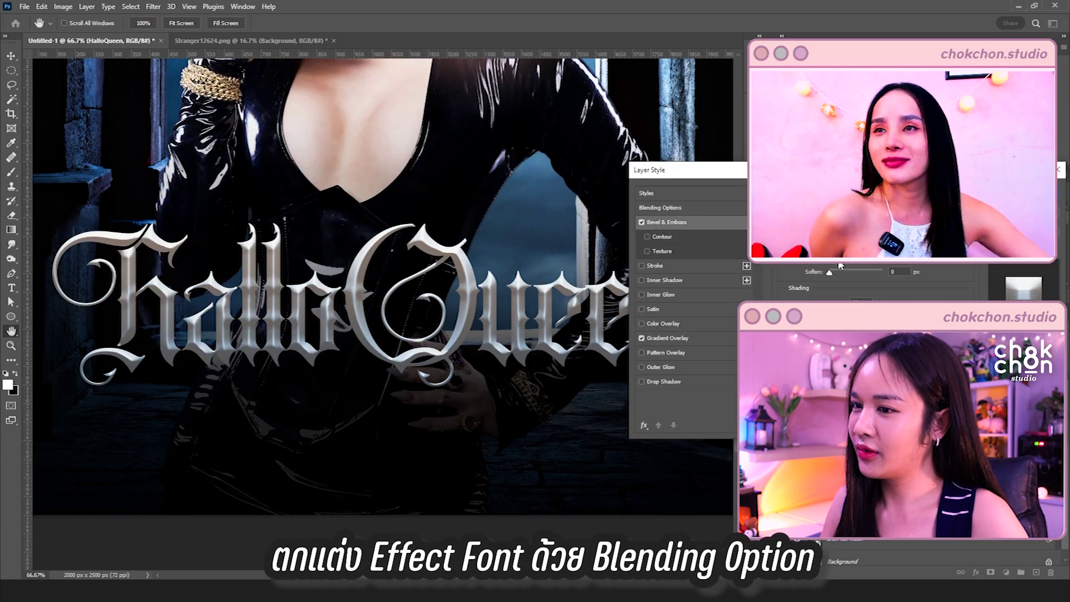
# Style the HalloQueen title with Bevel & Emboss, adjusting the shading angle and adding a pattern texture with a changed scale
pyautogui.moveTo(765, 178); pyautogui.dragTo(663, 86)
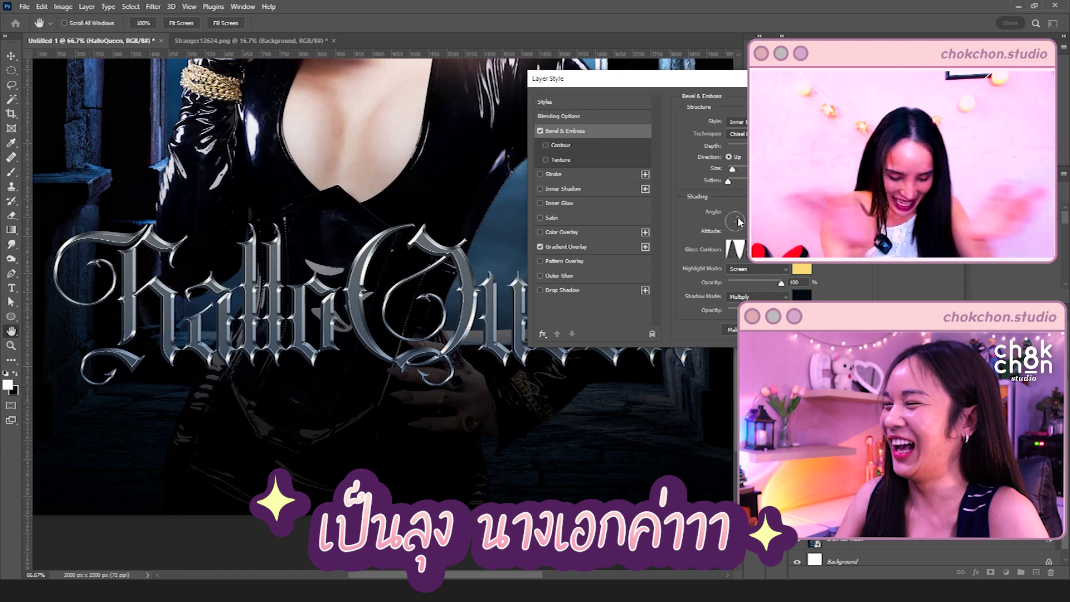
pyautogui.moveTo(738, 217); pyautogui.dragTo(741, 230)
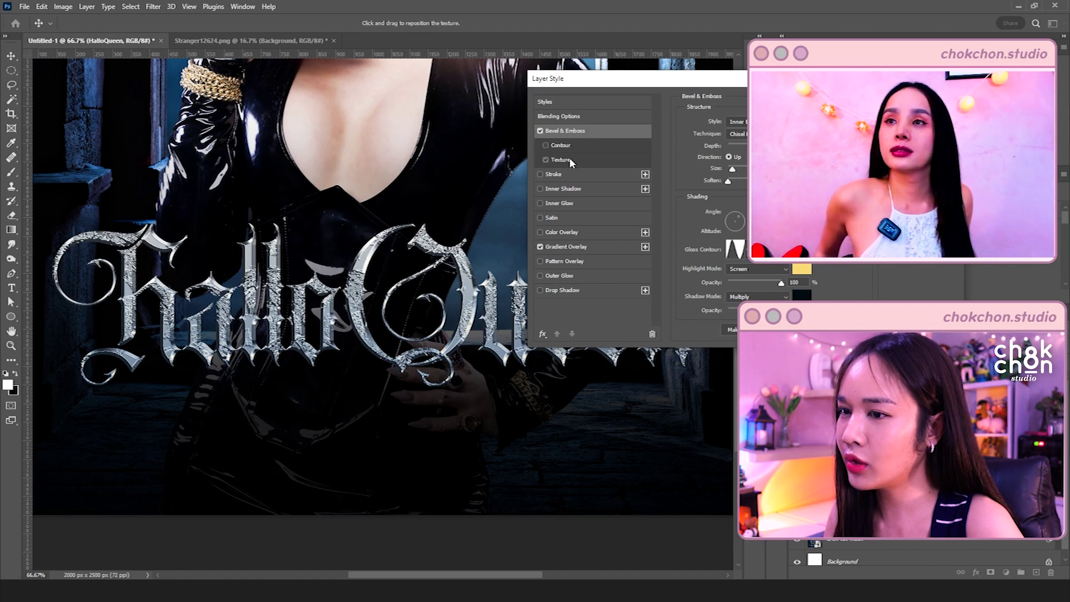
pyautogui.click(560, 160)
pyautogui.click(745, 136)
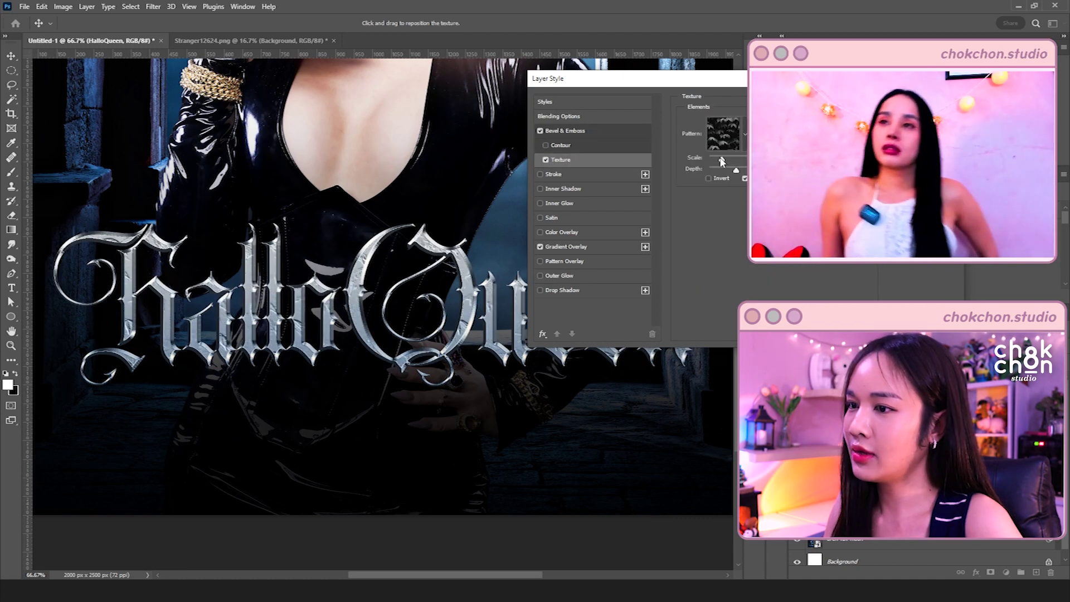
pyautogui.moveTo(723, 161)
pyautogui.mouseDown()
pyautogui.moveTo(707, 161)
pyautogui.moveTo(726, 161)
pyautogui.mouseUp()
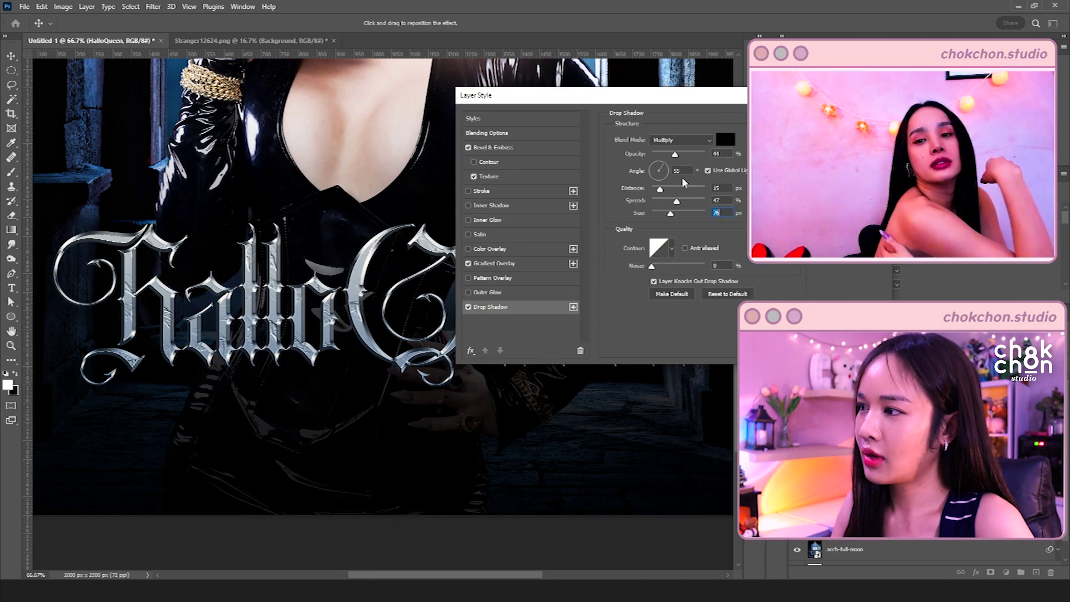
# Give the HalloQueen title a black Multiply drop shadow, adjusting its spread, size and opacity
pyautogui.moveTo(677, 201)
pyautogui.mouseDown()
pyautogui.moveTo(689, 201)
pyautogui.moveTo(670, 215)
pyautogui.mouseUp()
pyautogui.moveTo(675, 155); pyautogui.dragTo(692, 156)
pyautogui.moveTo(670, 214); pyautogui.dragTo(668, 216)
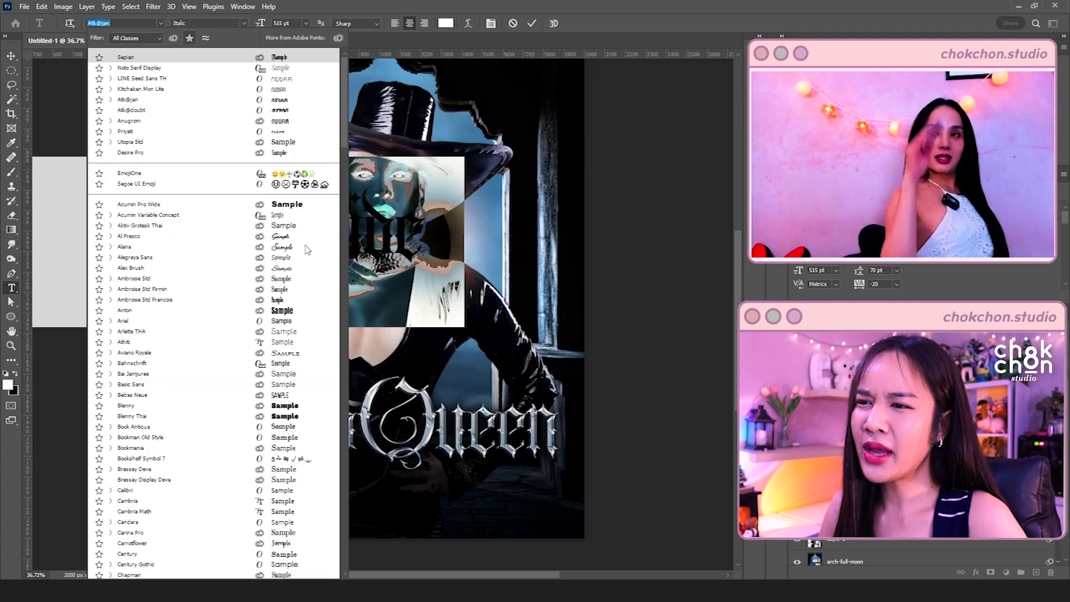
# Set the performer's name text in Aktiv Grotesk Thai and scale it to 38.67% above the HalloQueen title
pyautogui.click(279, 228)
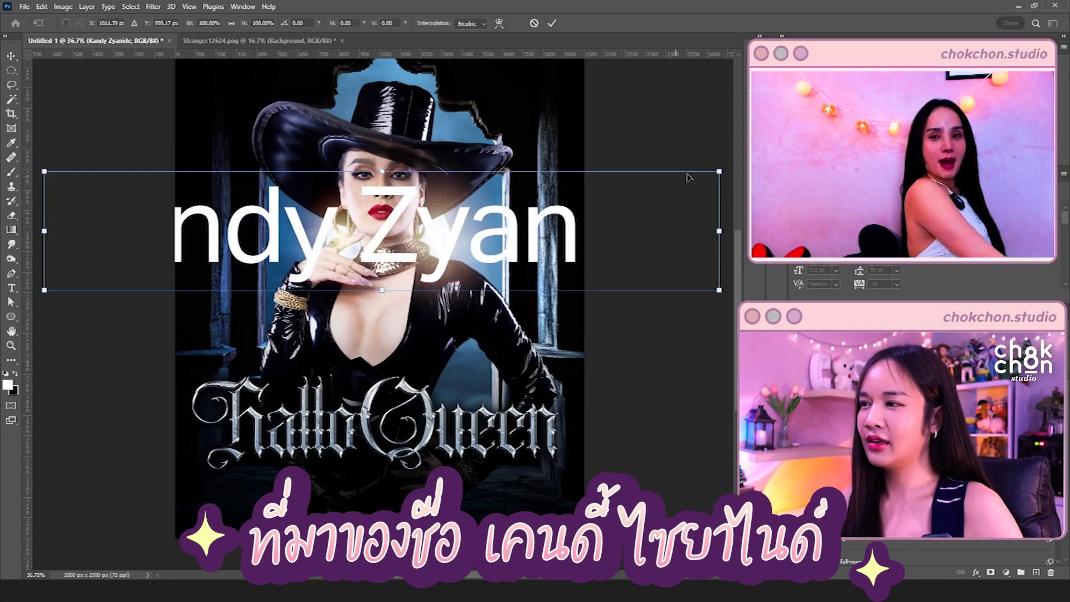
pyautogui.moveTo(719, 171); pyautogui.dragTo(305, 244)
pyautogui.moveTo(273, 272); pyautogui.dragTo(473, 314)
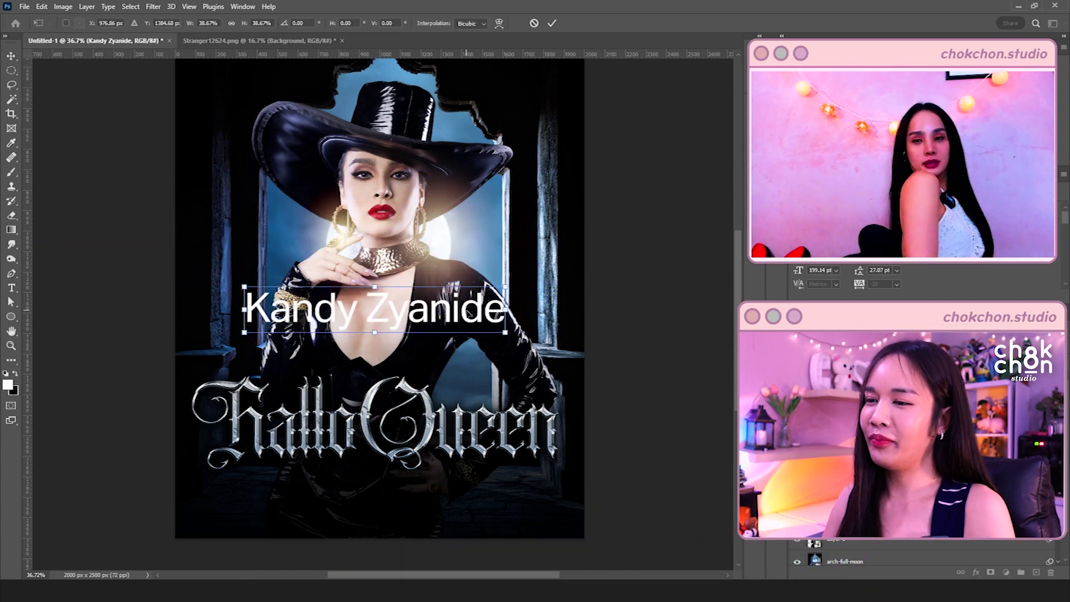
pyautogui.press('Return')
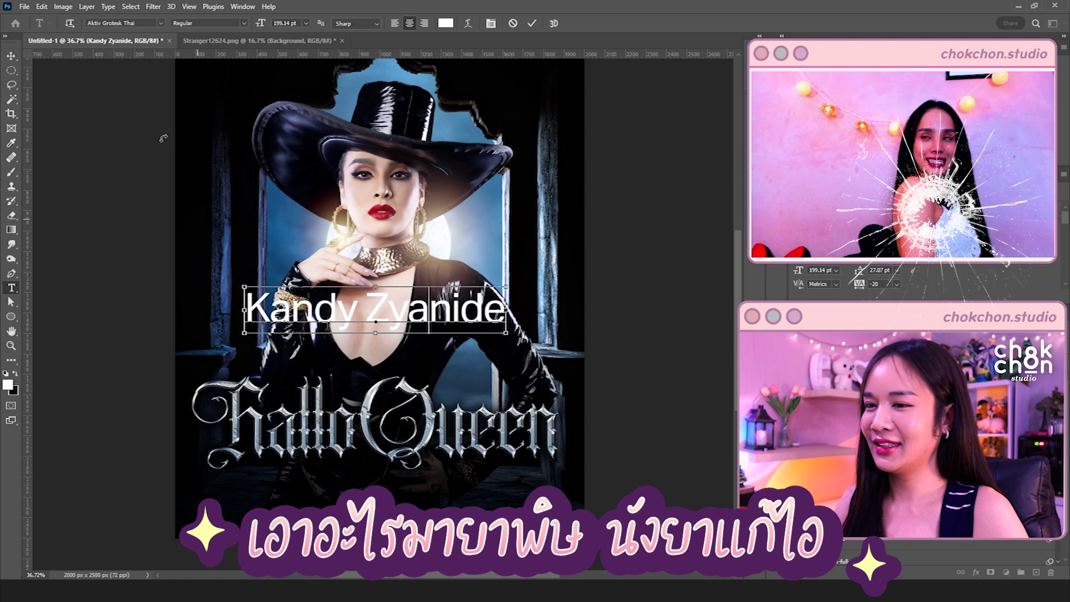
# Change the performer's name to a wide serif capitals font, scale it to 82.74% and centre it just beneath the HalloQueen title
pyautogui.hotkey('ctrl', 'a')
pyautogui.click(160, 22)
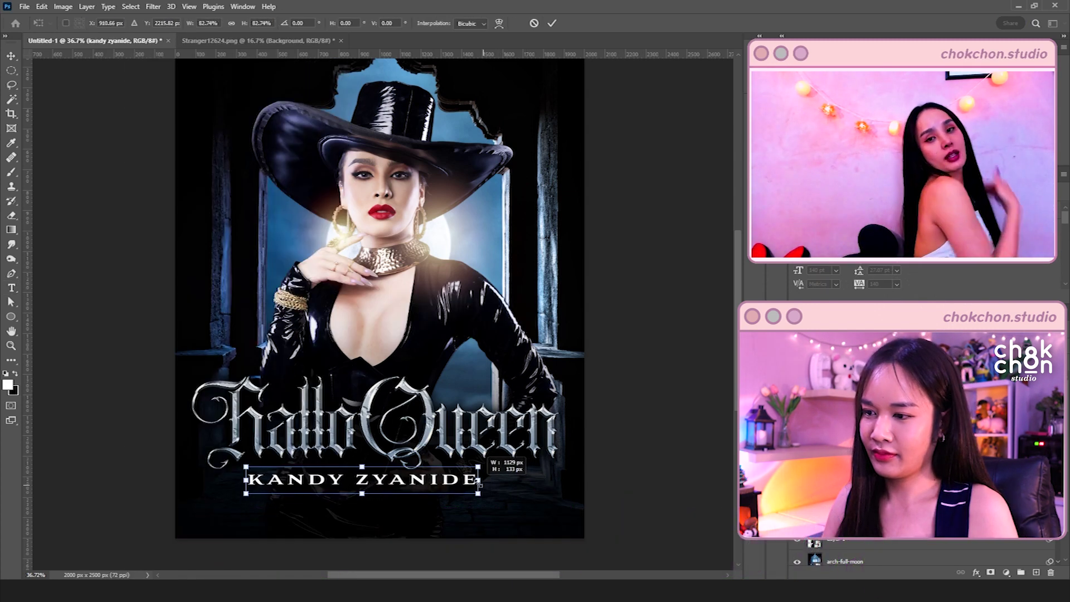
pyautogui.moveTo(448, 481); pyautogui.dragTo(460, 479)
pyautogui.press('Return')
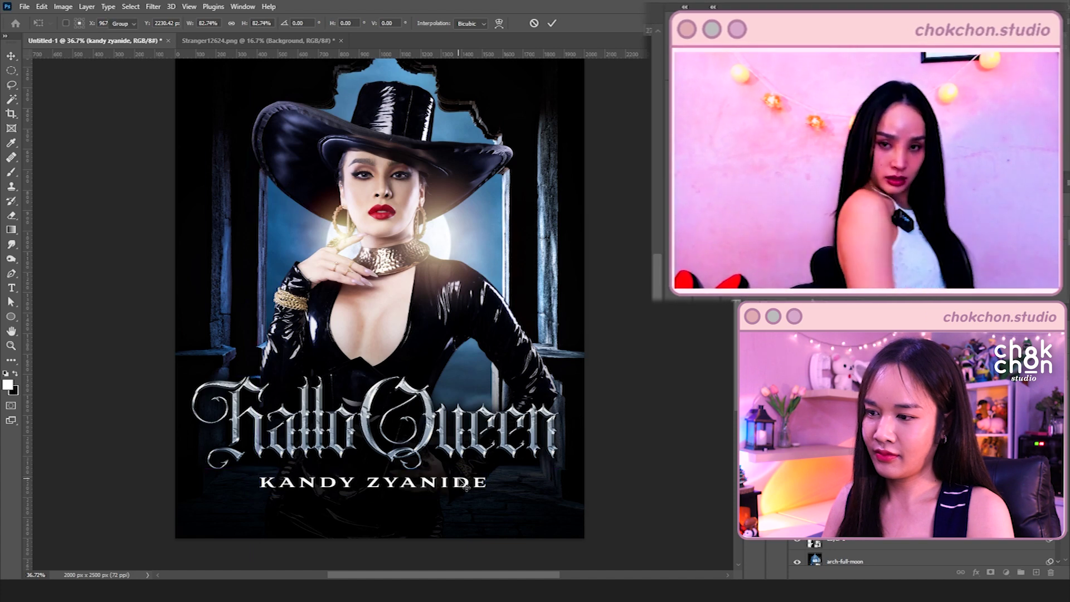
pyautogui.hotkey('shift', 'Up')
pyautogui.hotkey('shift', 'Up')
pyautogui.hotkey('shift', 'Right')
pyautogui.press('Right')
pyautogui.press('Right')
pyautogui.press('Right')
pyautogui.press('Right')
pyautogui.press('Right')
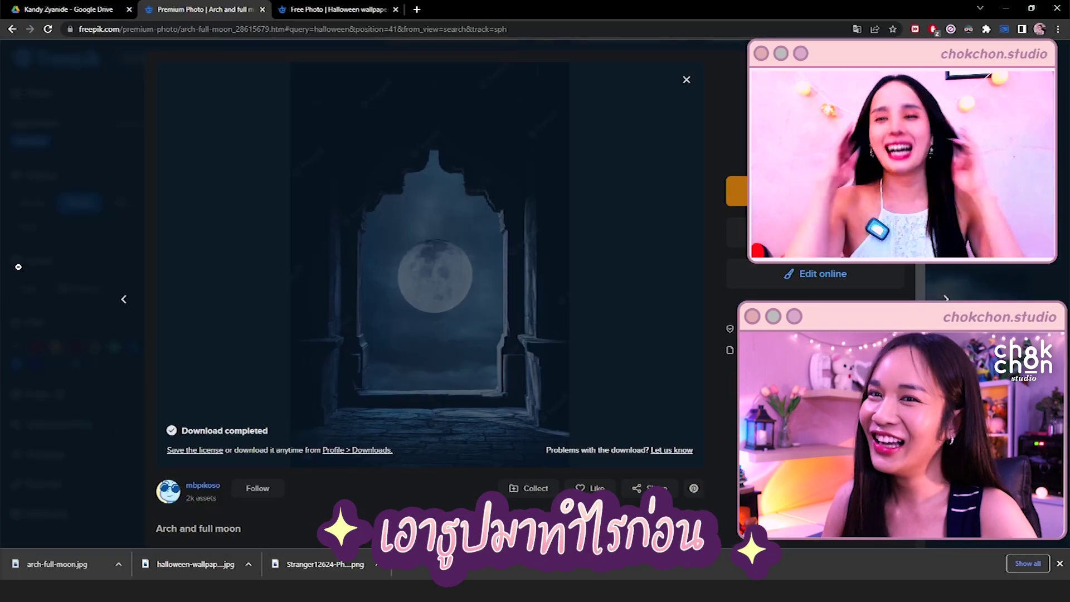
# Switch to Freepik in the browser and look through the Halloween search results filtered to PSD files for decorative elements
pyautogui.click(131, 235)
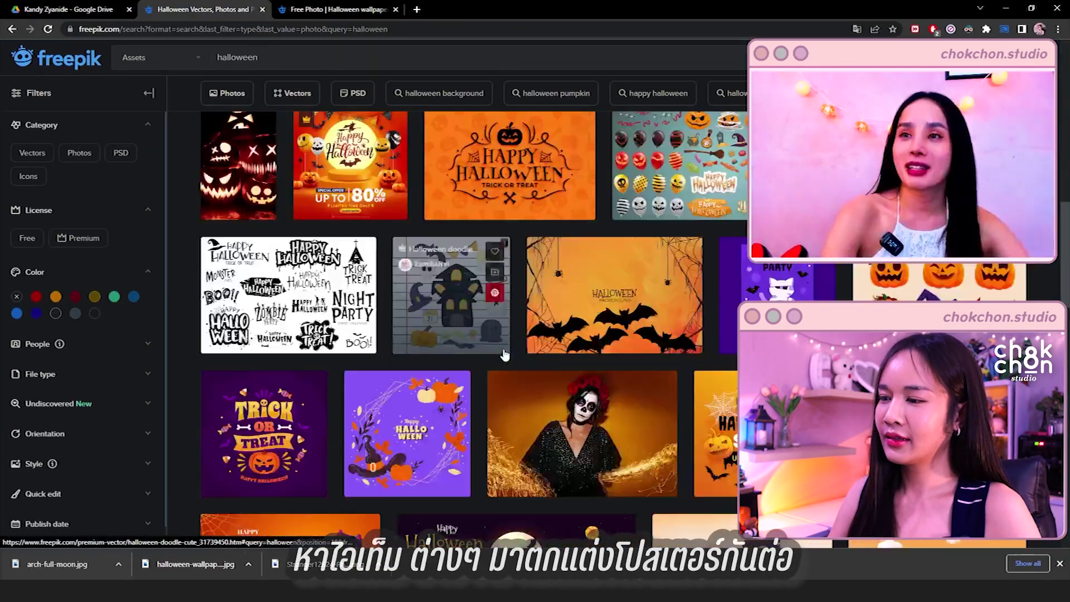
pyautogui.scroll(-2, 484, 350)
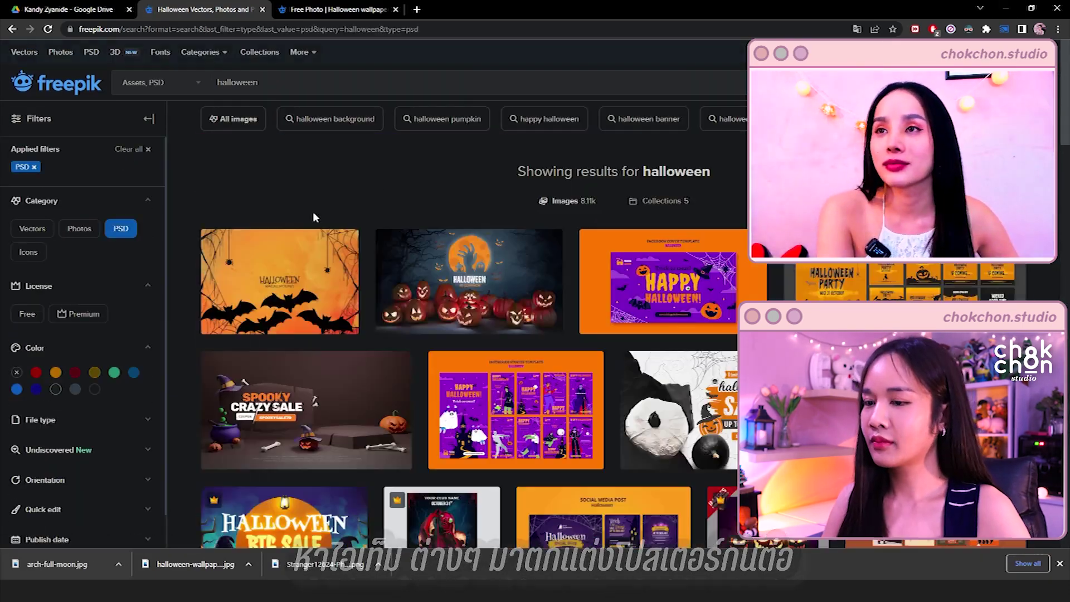
pyautogui.scroll(-5, 415, 375)
pyautogui.scroll(-8, 415, 375)
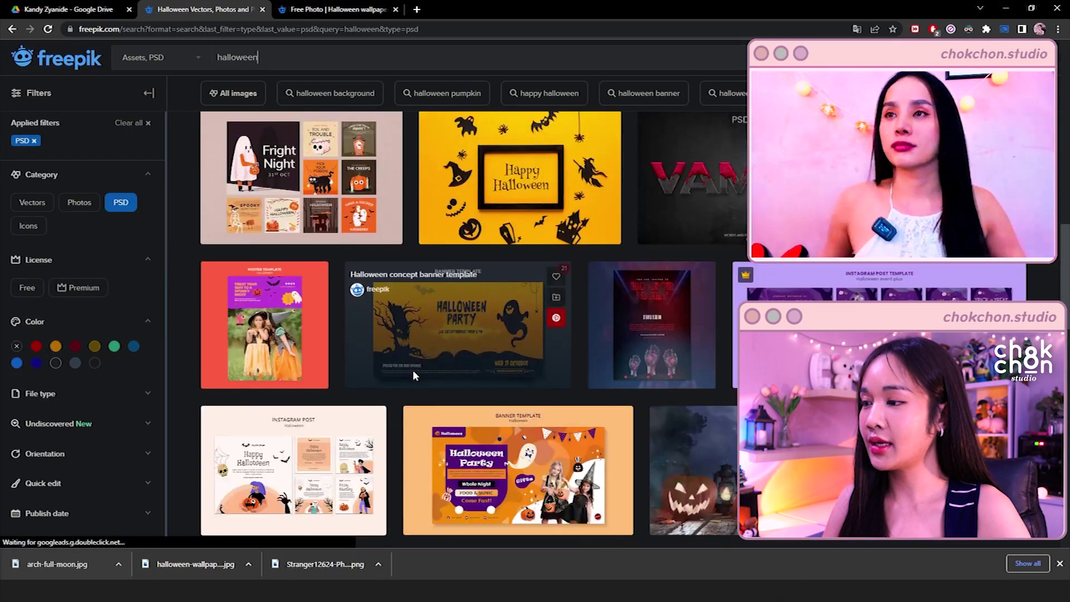
pyautogui.scroll(-10, 413, 370)
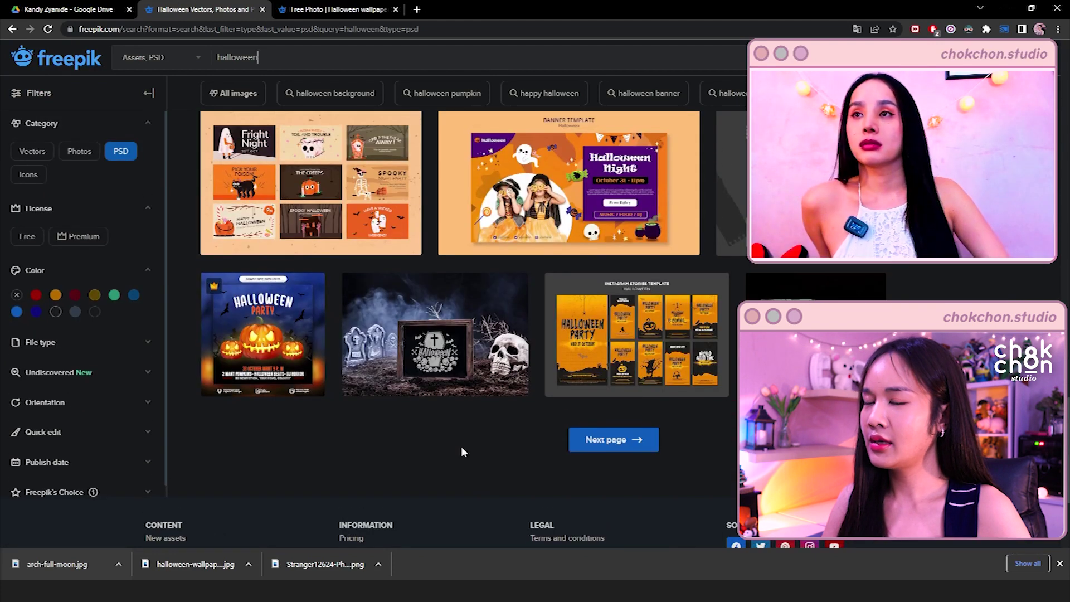
# Search Freepik for "spider home" in place of the Halloween search term
pyautogui.moveTo(264, 58); pyautogui.dragTo(208, 56)
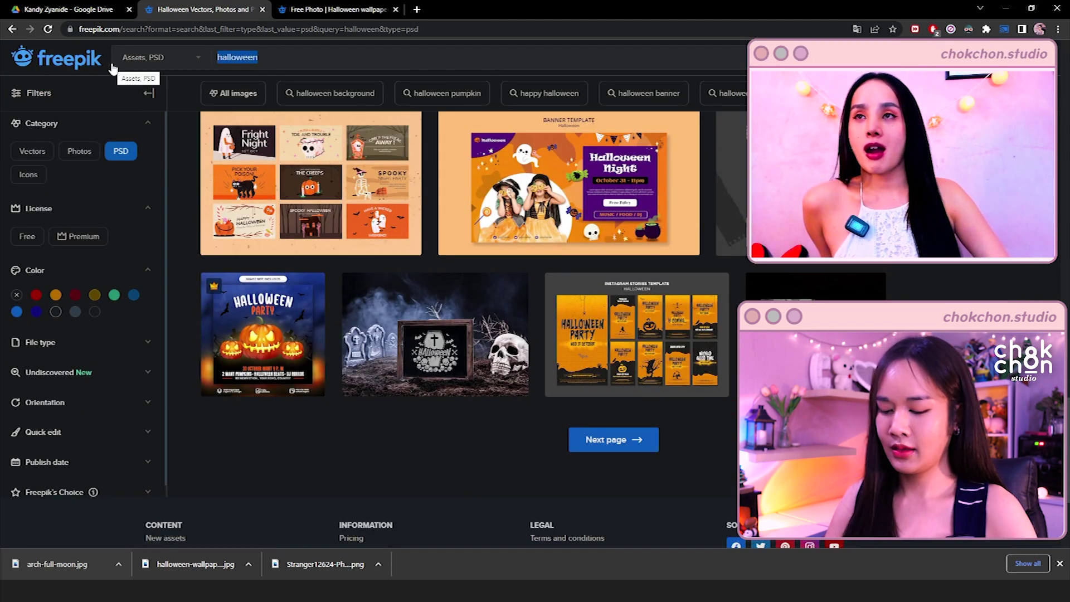
pyautogui.write('sp')
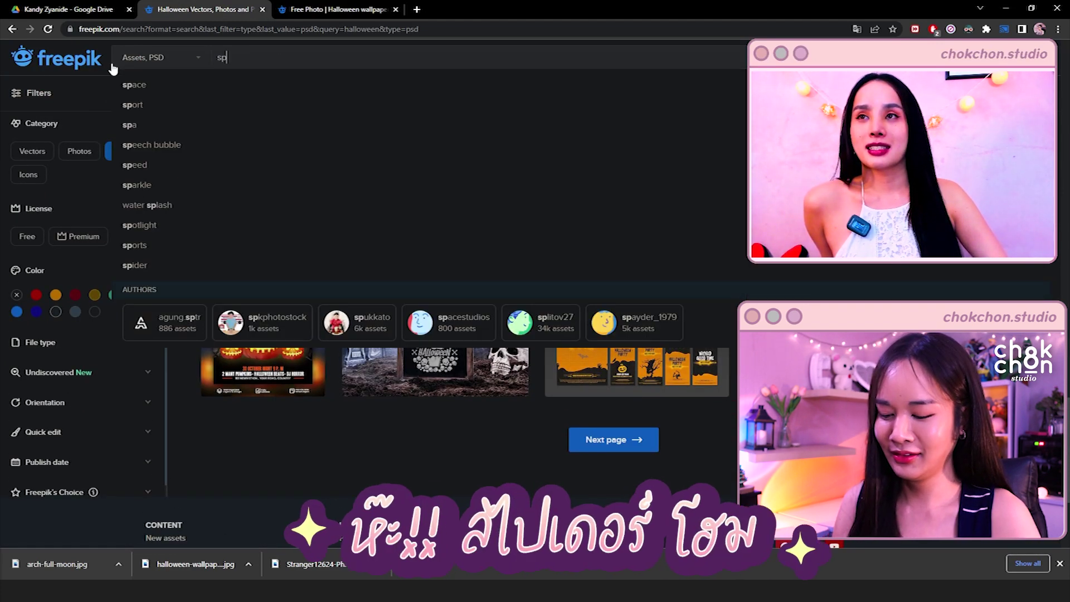
pyautogui.write('ider')
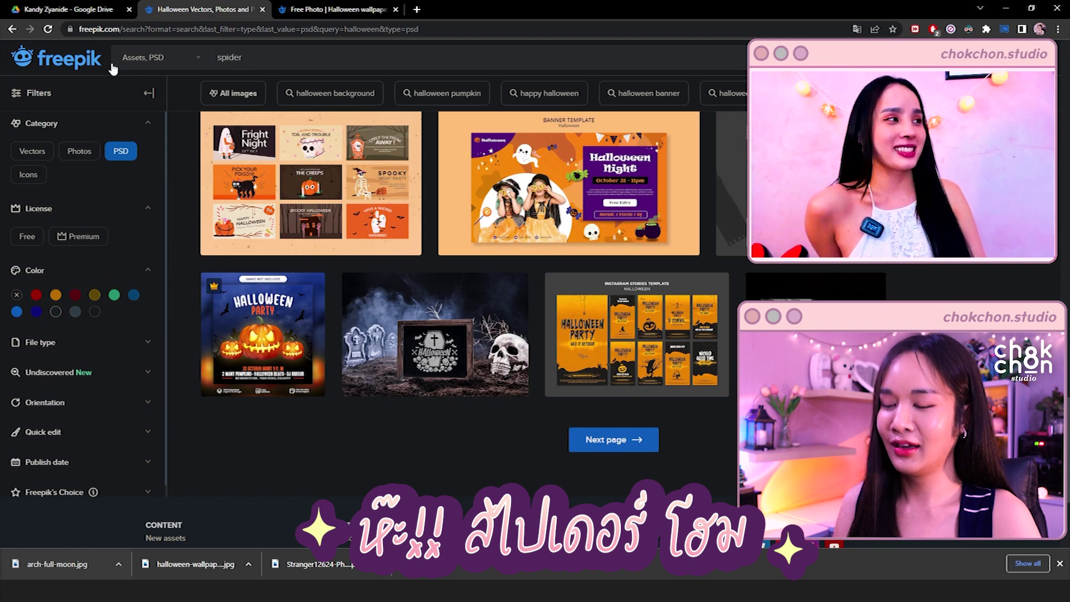
pyautogui.write(' home')
pyautogui.press('Return')
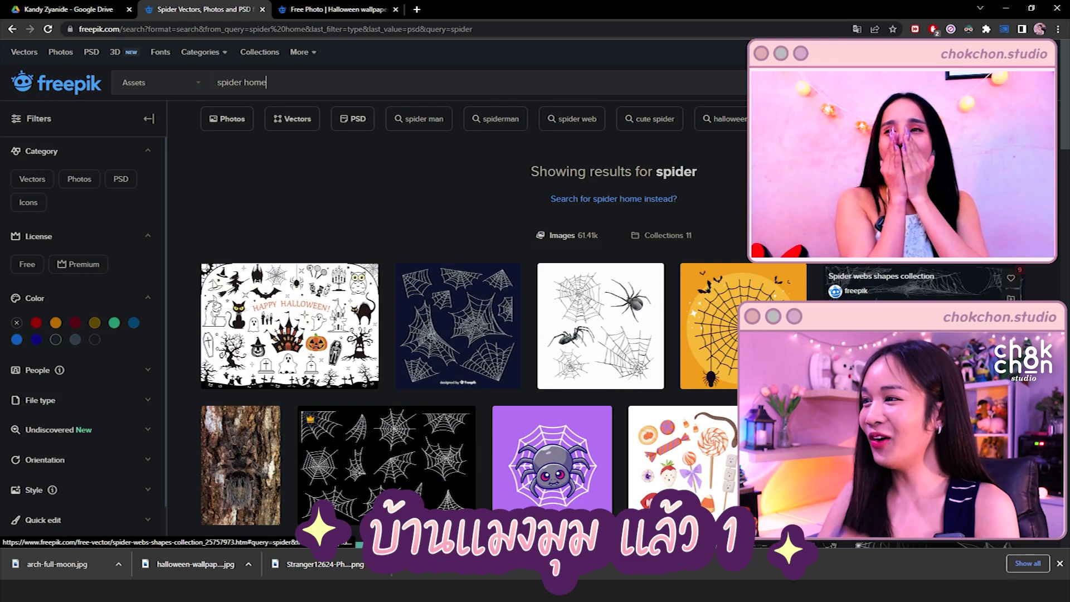
# Look through the PSD results for "Spider web" and open the Fishing Spider 3D Model asset separately
pyautogui.scroll(-2, 892, 278)
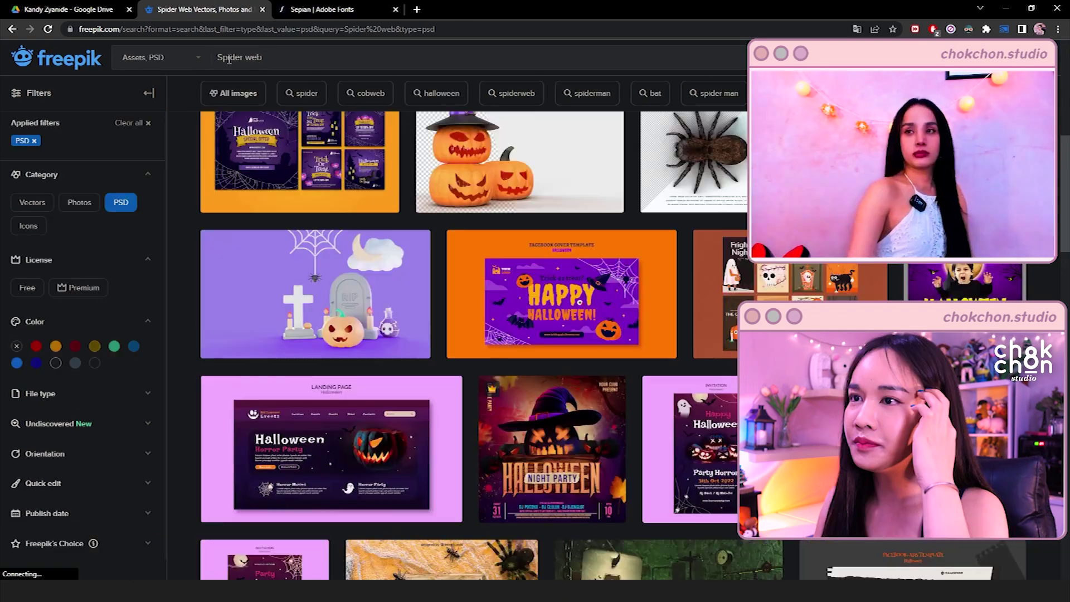
pyautogui.scroll(-5, 395, 241)
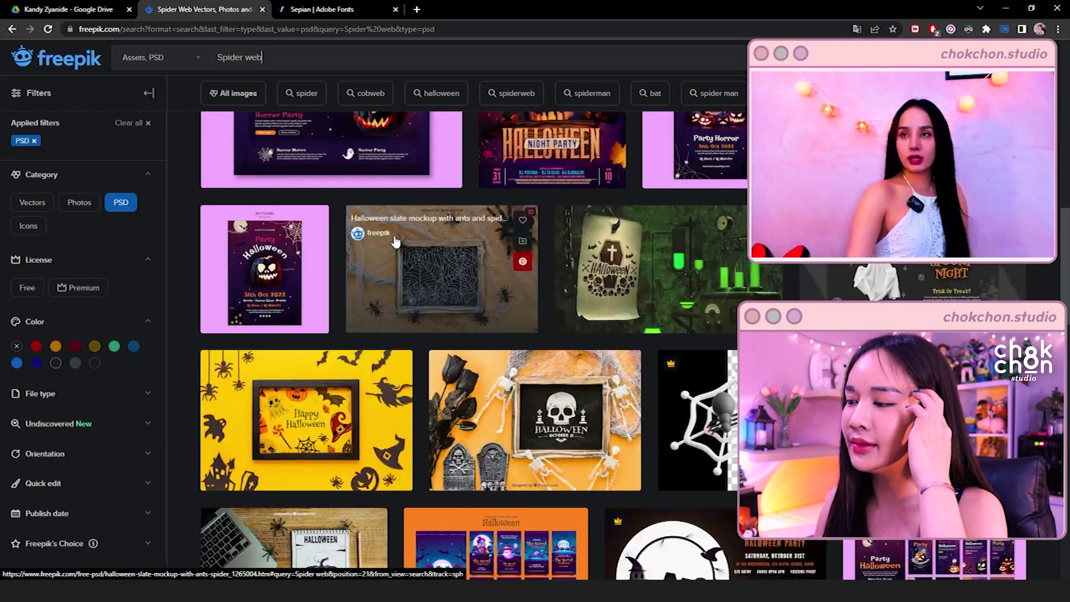
pyautogui.scroll(-3, 395, 241)
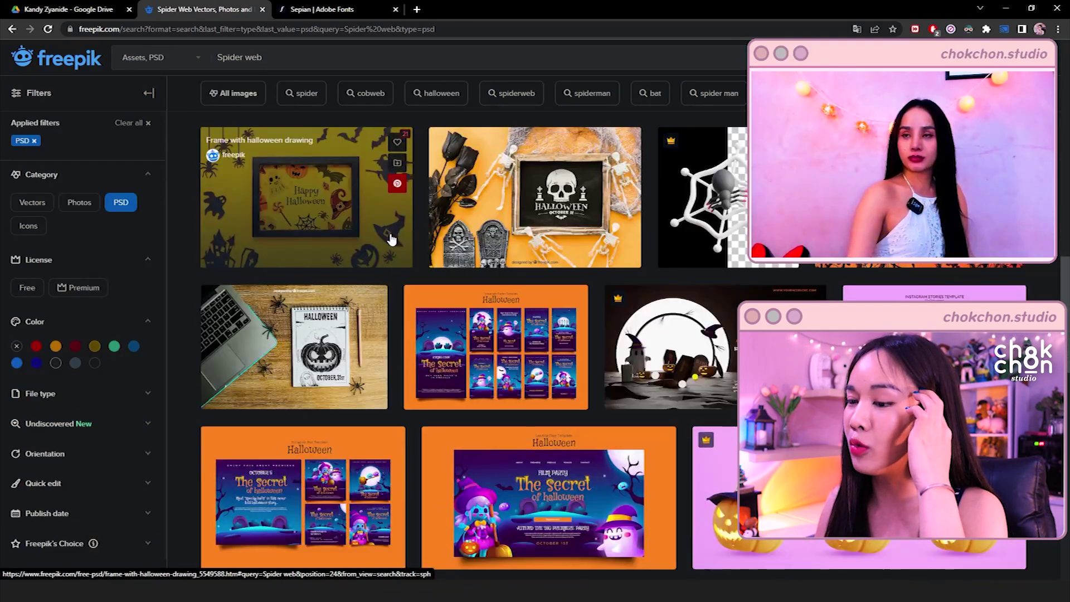
pyautogui.scroll(-5, 390, 240)
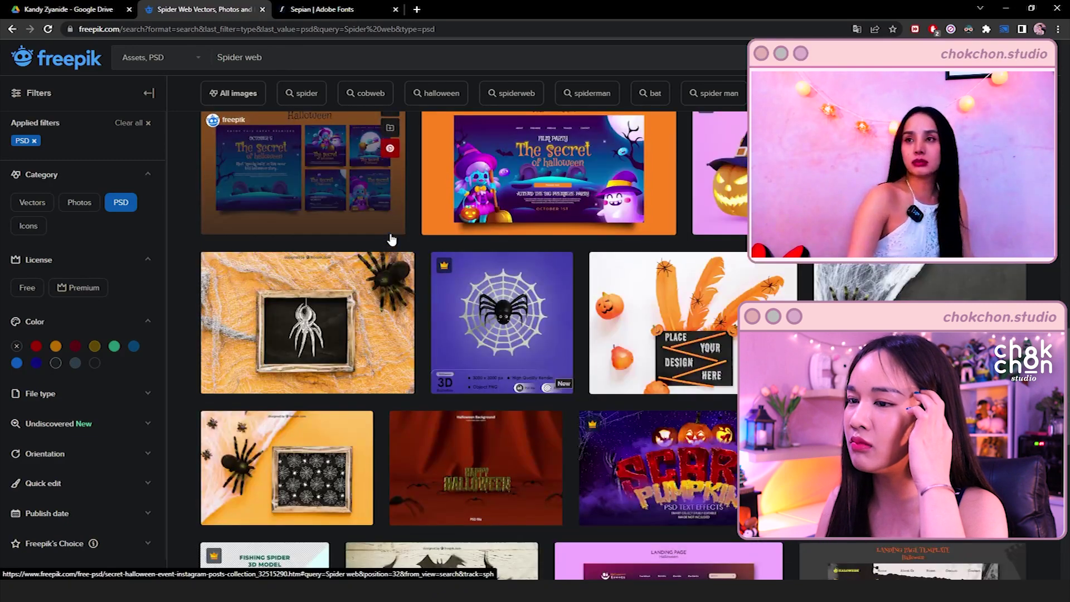
pyautogui.scroll(-2, 390, 237)
pyautogui.scroll(-2, 65, 173)
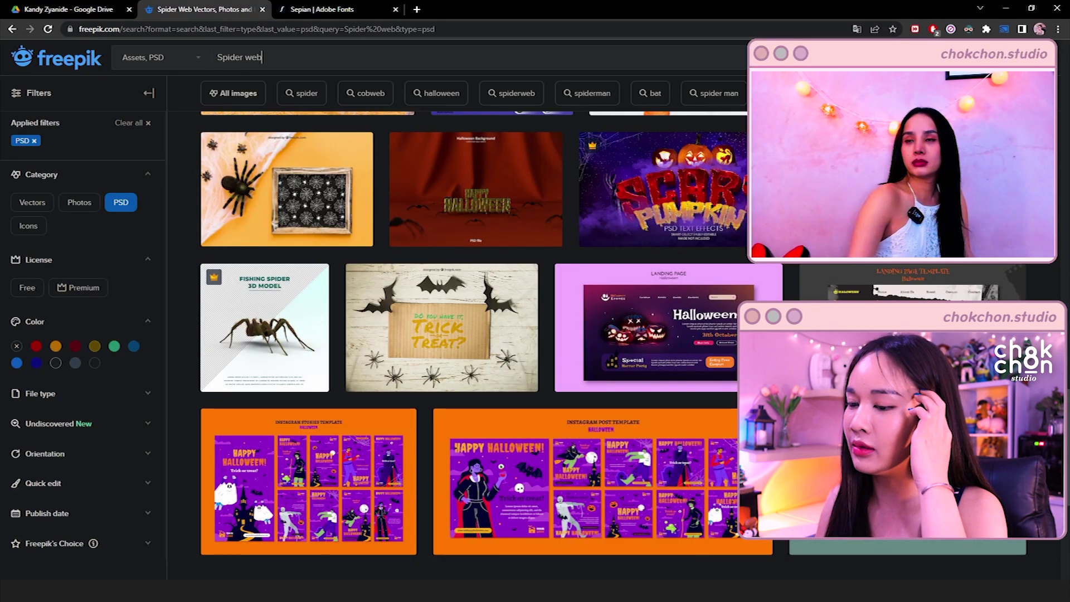
pyautogui.middleClick(277, 354)
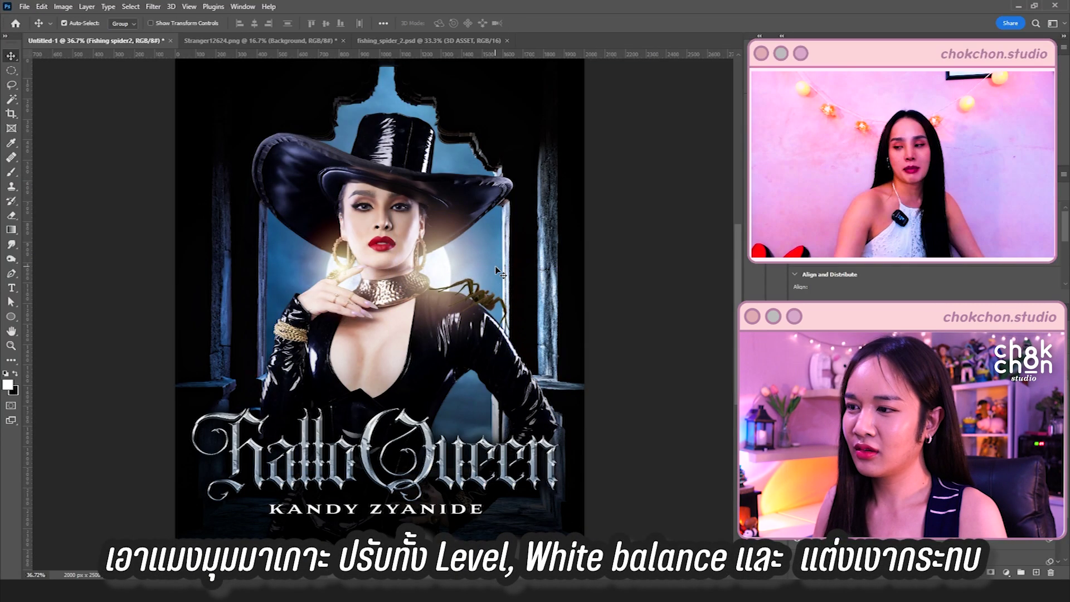
# In Photoshop, adjust the Levels of the spider on the model's shoulder and paint a black shadow beneath it on Layer 4
pyautogui.scroll(3, 479, 310)
pyautogui.hotkey('ctrl', 'l')
pyautogui.press('Return')
pyautogui.scroll(2, 298, 147)
pyautogui.moveTo(502, 358); pyautogui.dragTo(217, 190)
pyautogui.moveTo(217, 190); pyautogui.dragTo(236, 190)
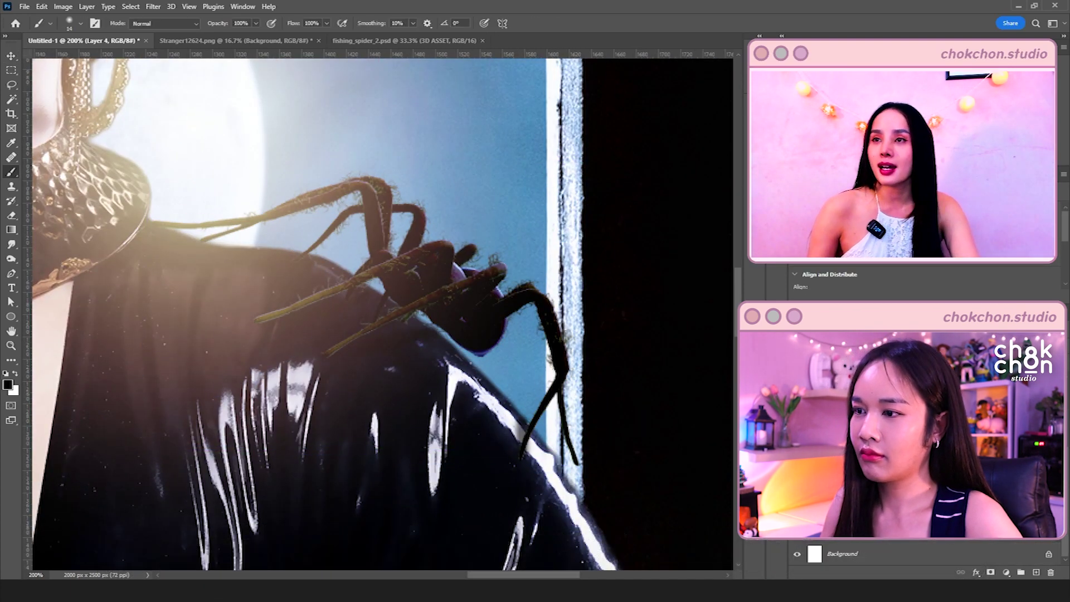
pyautogui.click(11, 58)
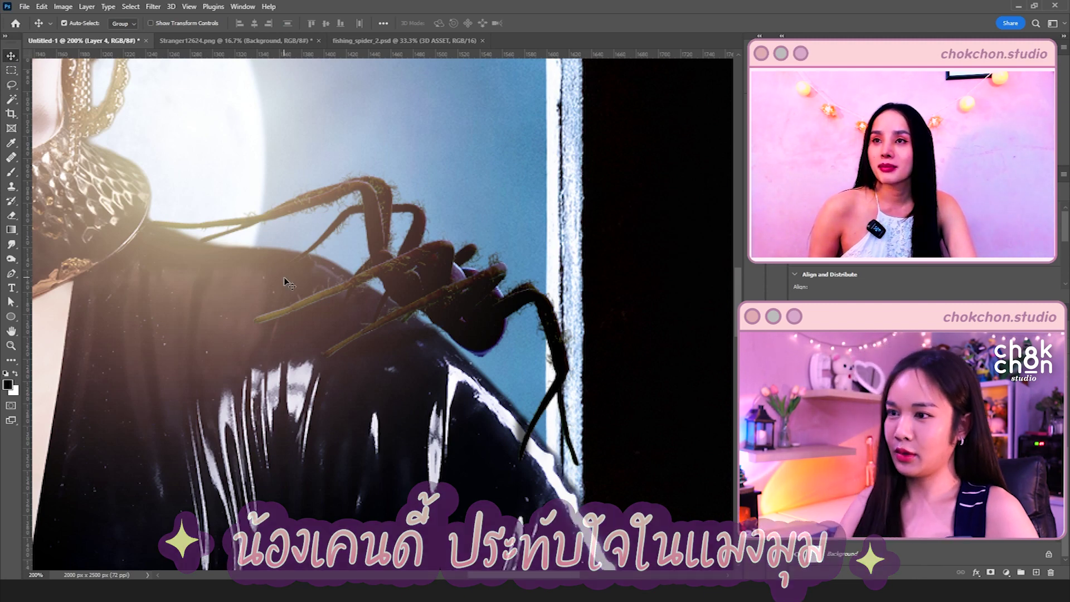
pyautogui.hotkey('ctrl', '-')
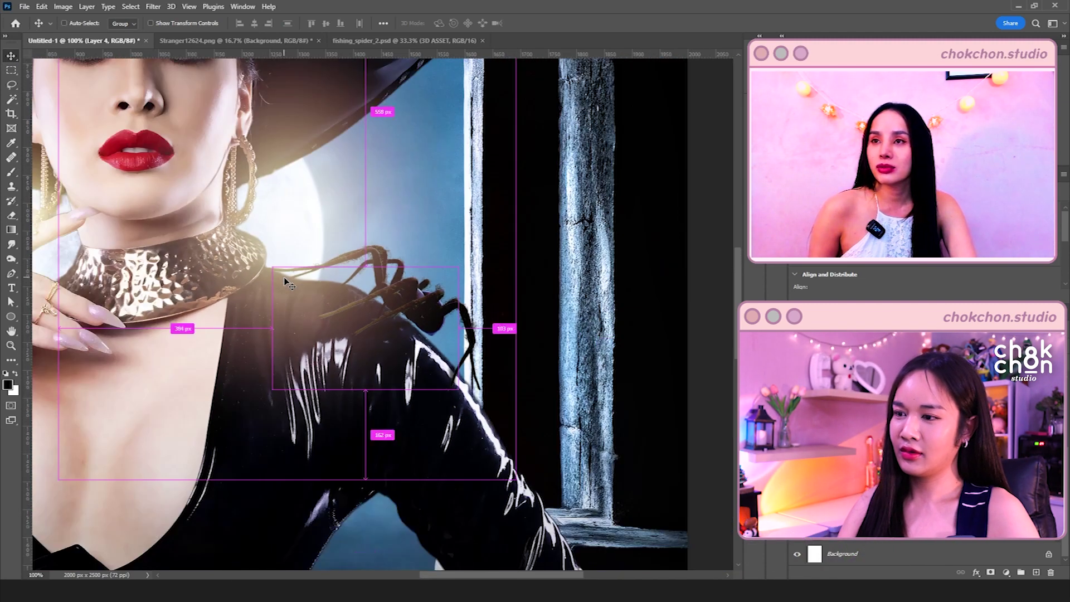
# Brighten both of the model's irises in the Layer 1 smart object with the Dodge tool, using Midtones at 50% exposure
pyautogui.hotkey('ctrl', '+')
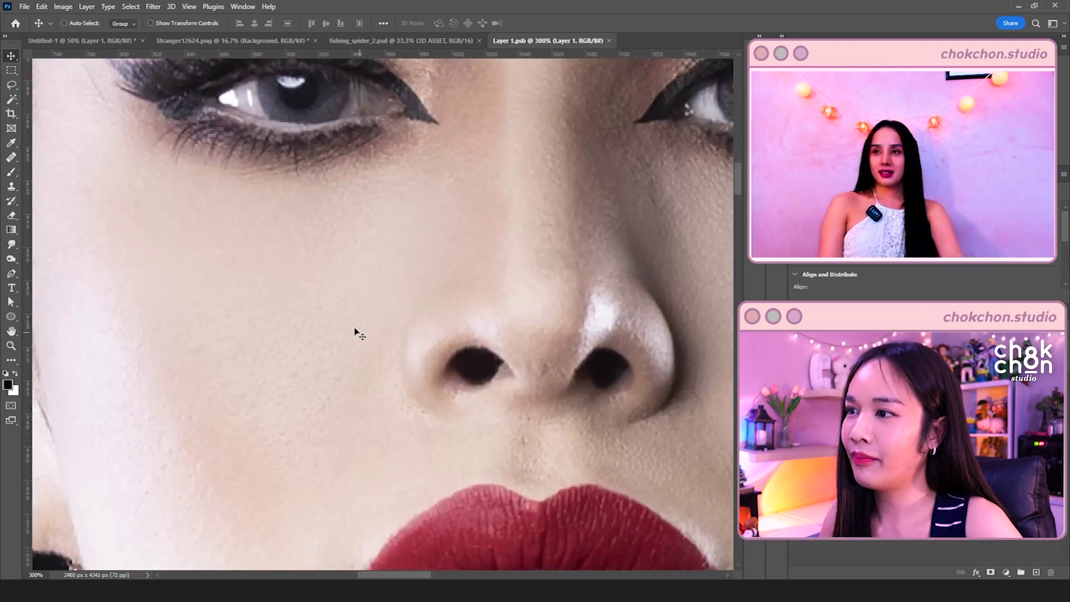
pyautogui.hotkey('ctrl', '-')
pyautogui.moveTo(358, 274); pyautogui.dragTo(292, 335)
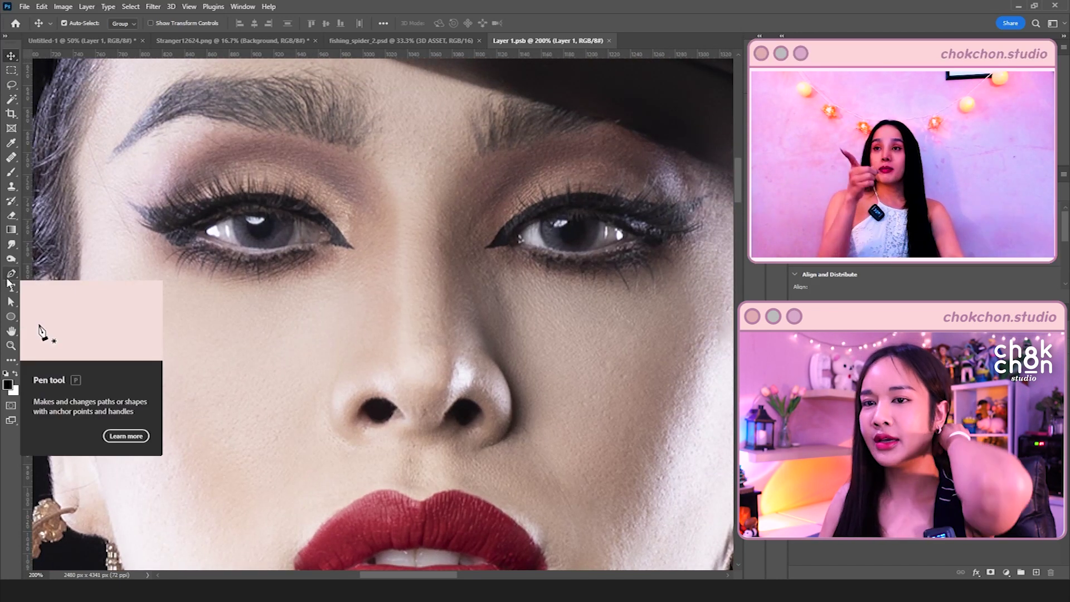
pyautogui.rightClick(11, 260)
pyautogui.click(67, 262)
pyautogui.moveTo(285, 215)
pyautogui.mouseDown()
pyautogui.moveTo(276, 239)
pyautogui.moveTo(246, 222)
pyautogui.mouseUp()
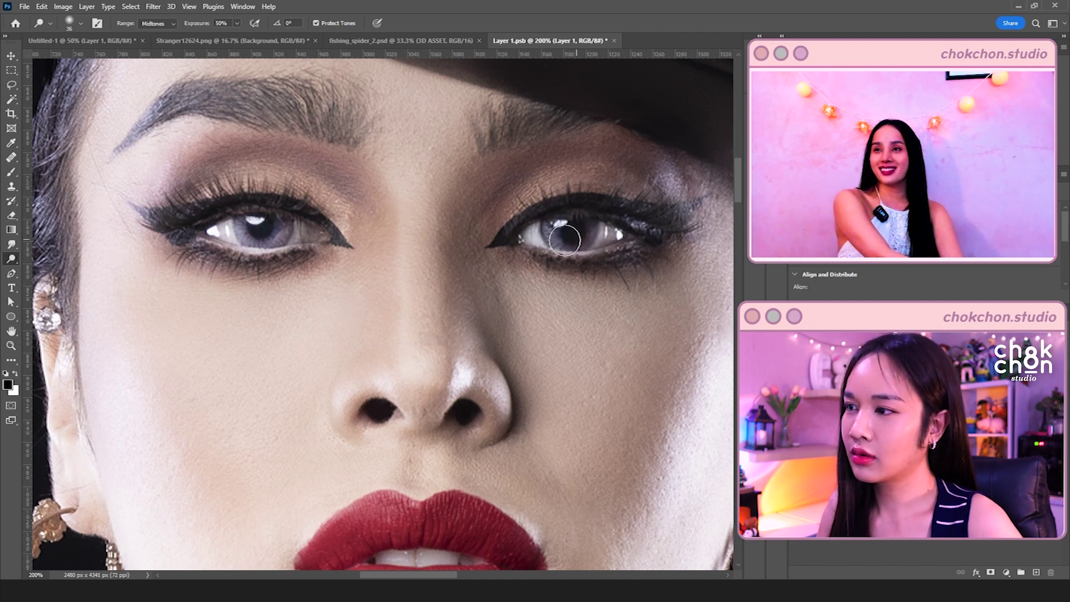
# Check the brightened eyes on the whole figure, save the model's smart object and return to the poster with the Move tool
pyautogui.hotkey('ctrl', '0')
pyautogui.hotkey('ctrl', '+')
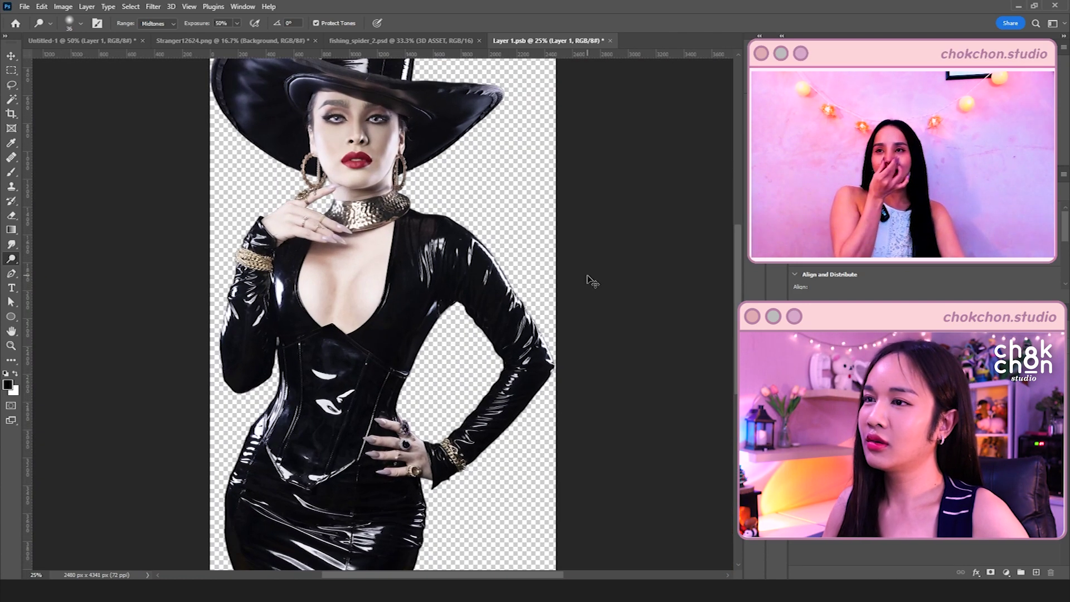
pyautogui.hotkey('ctrl', '+')
pyautogui.hotkey('ctrl', '+')
pyautogui.moveTo(517, 176); pyautogui.dragTo(552, 292)
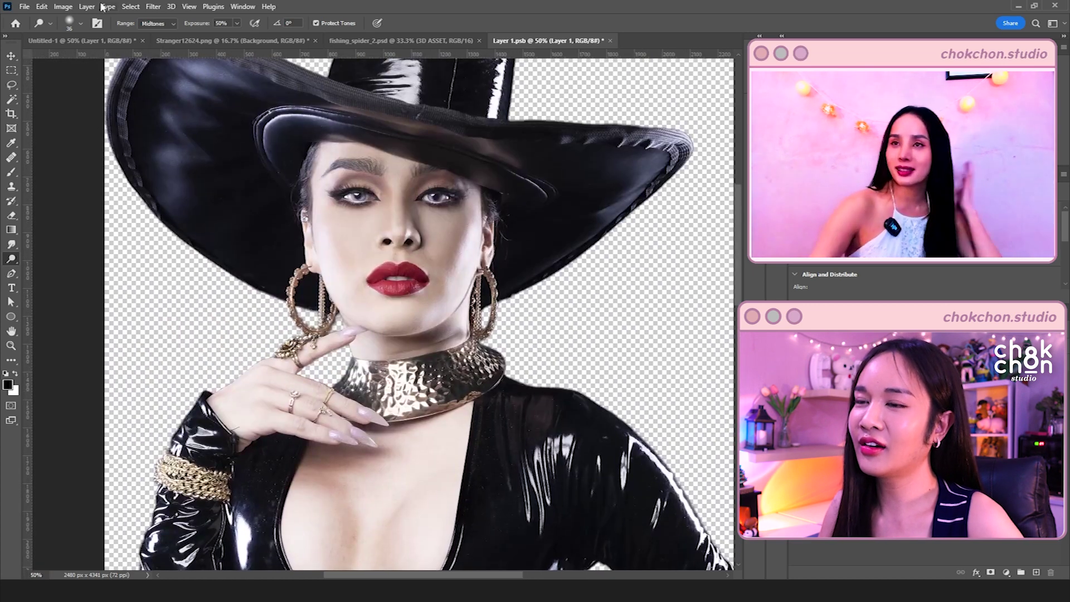
pyautogui.click(24, 6)
pyautogui.click(39, 146)
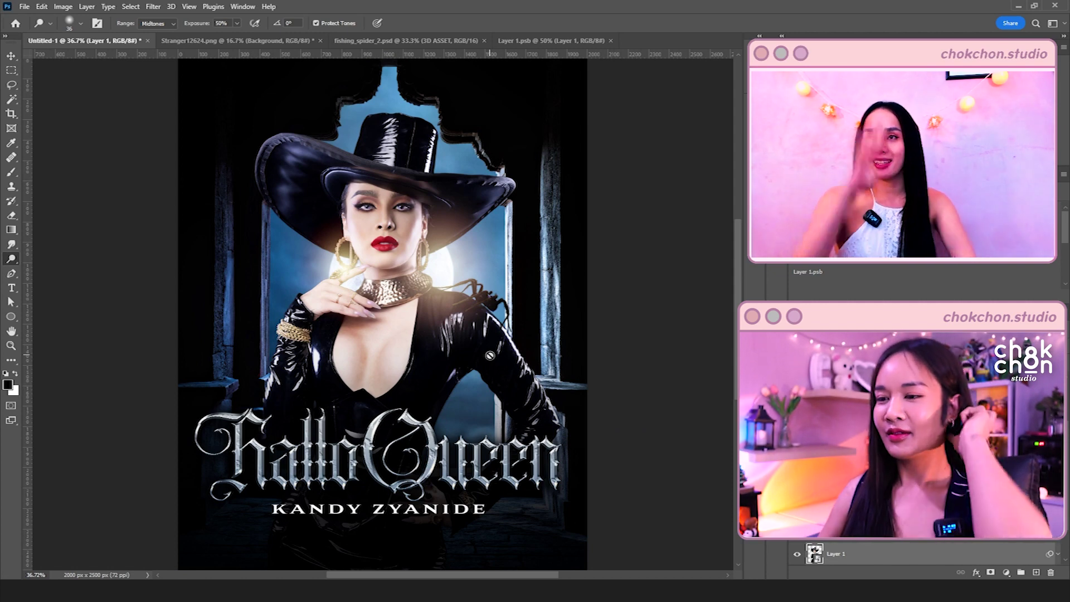
pyautogui.press('v')
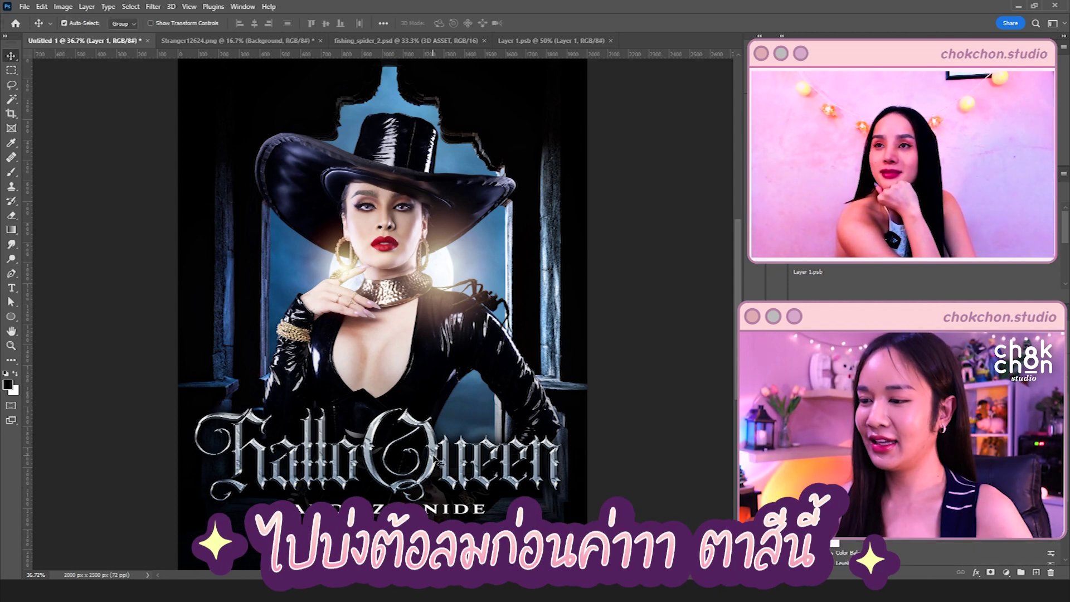